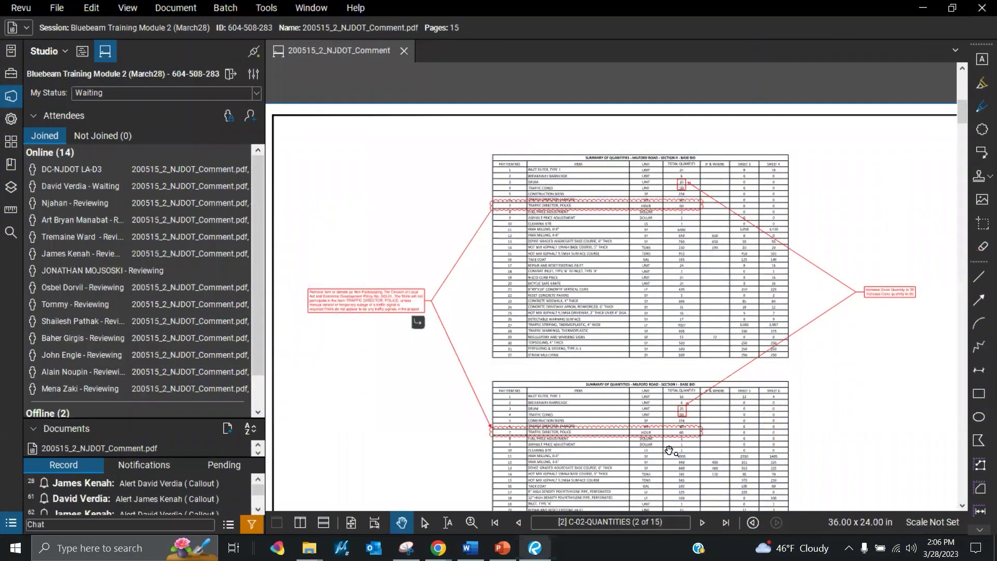
# Show the Markups List below the drawing and turn off its filter so every markup appears
pyautogui.click(596, 532)
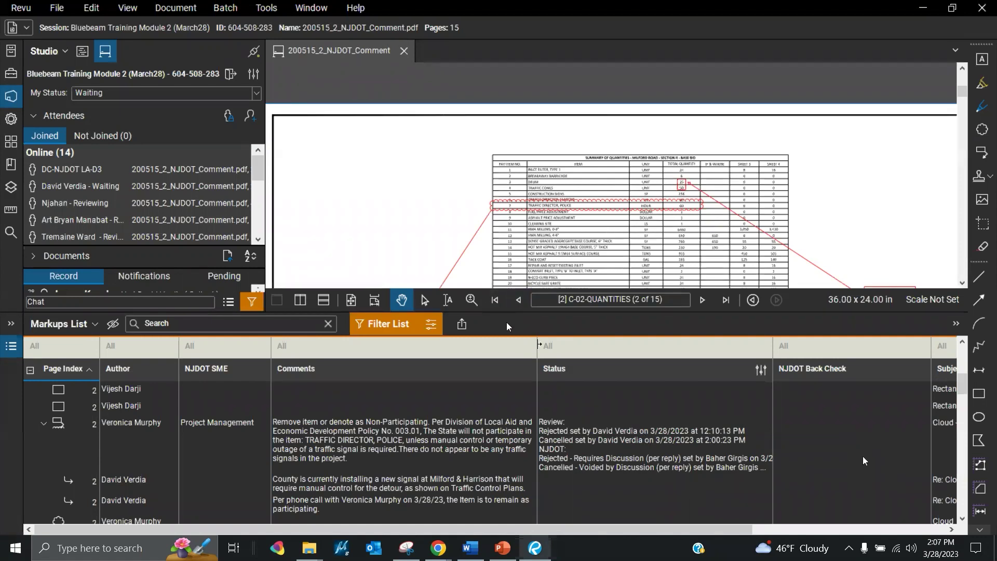
pyautogui.click(384, 324)
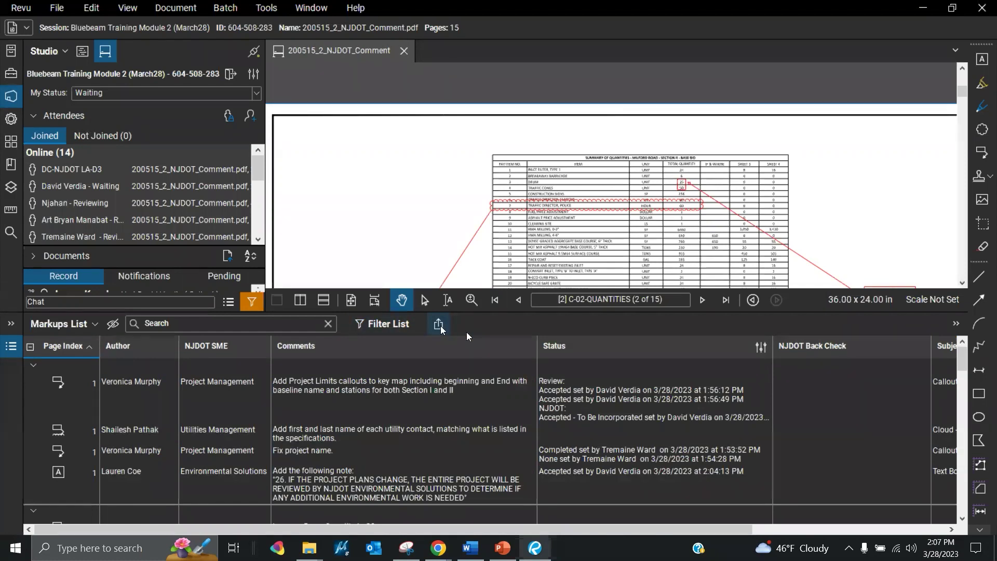
# Choose PDF Summary from the Markups List's Summary export menu
pyautogui.click(439, 325)
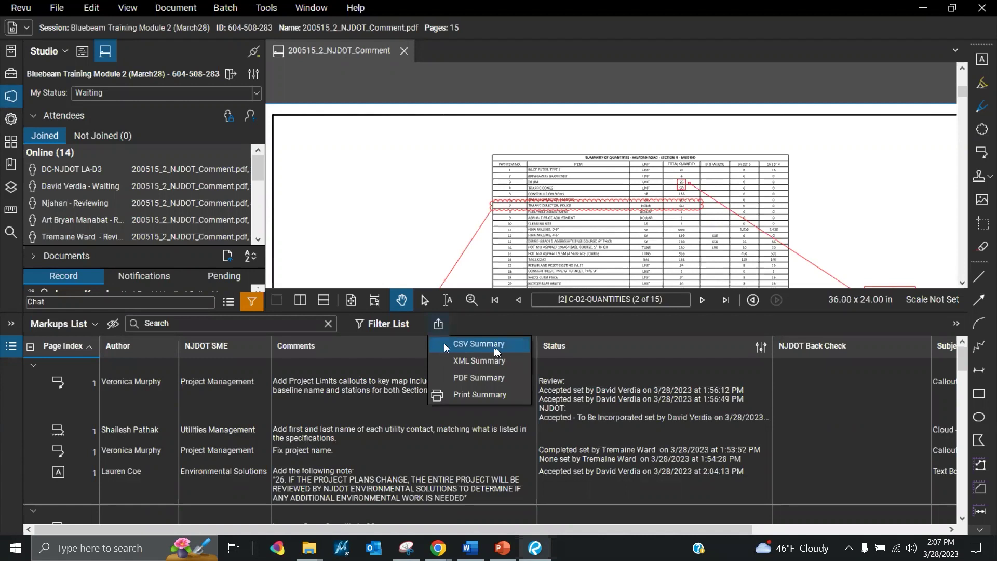
pyautogui.click(506, 381)
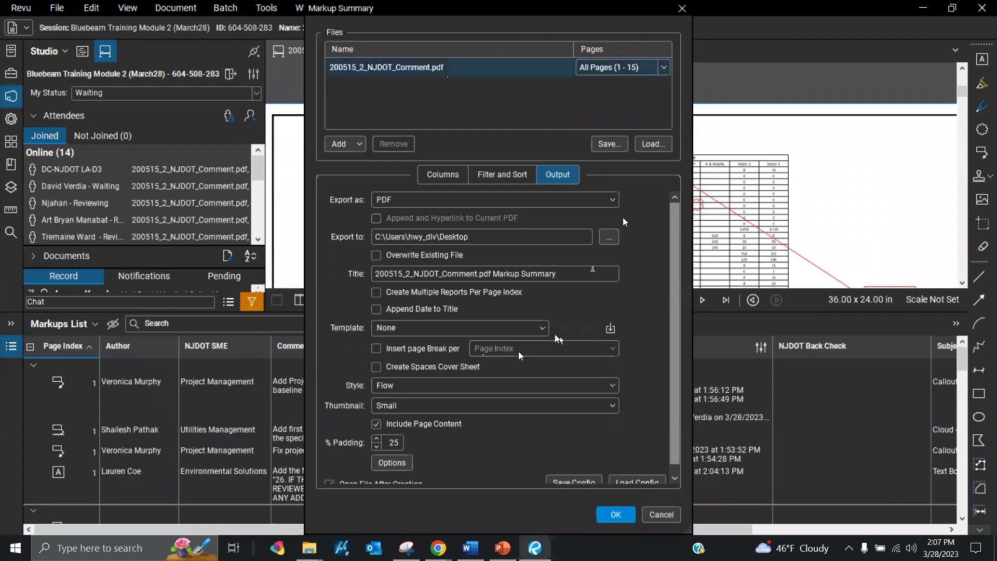
pyautogui.click(444, 73)
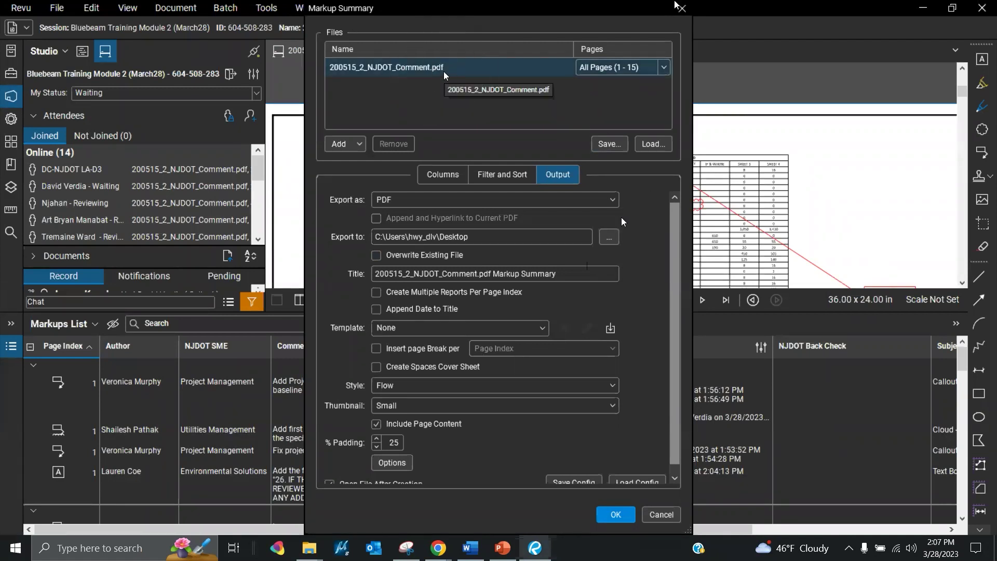
pyautogui.click(444, 73)
pyautogui.click(444, 85)
pyautogui.click(439, 91)
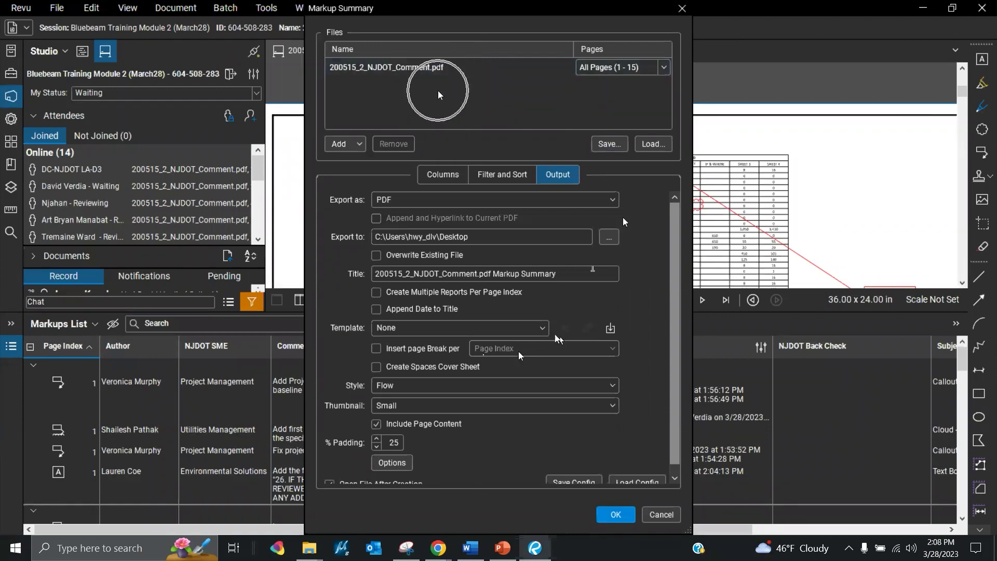
pyautogui.click(438, 110)
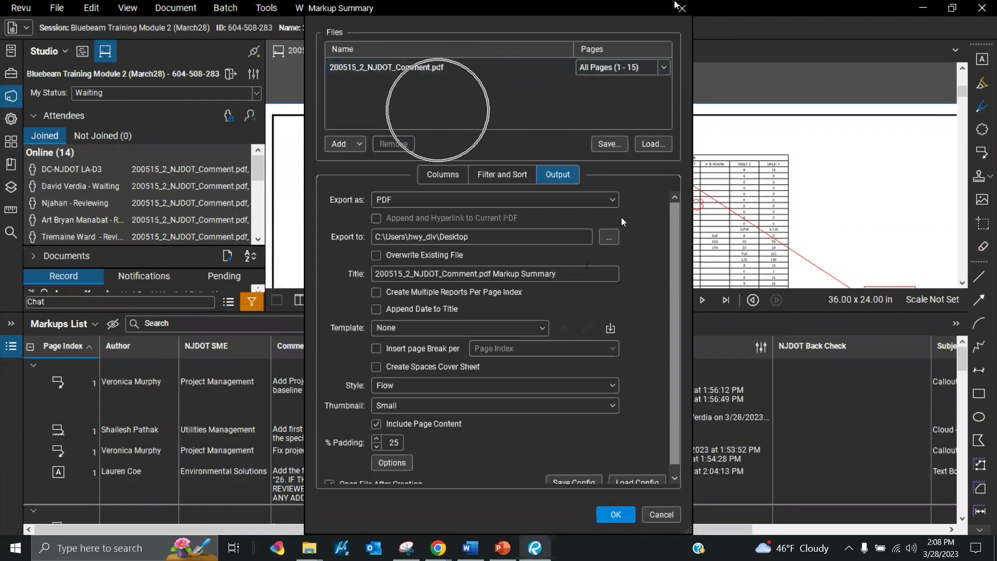
pyautogui.click(343, 144)
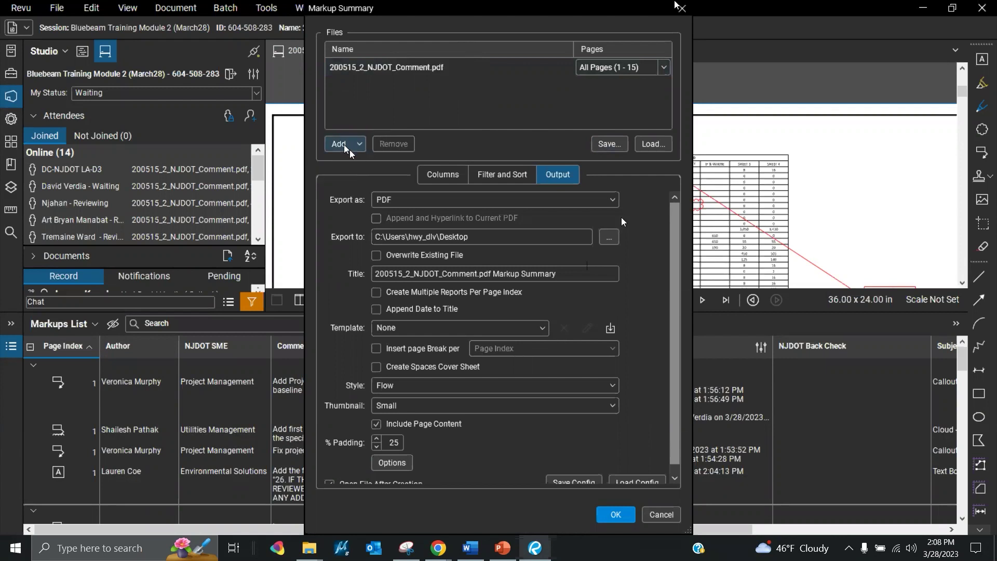
pyautogui.click(558, 274)
pyautogui.moveTo(558, 274); pyautogui.dragTo(494, 275)
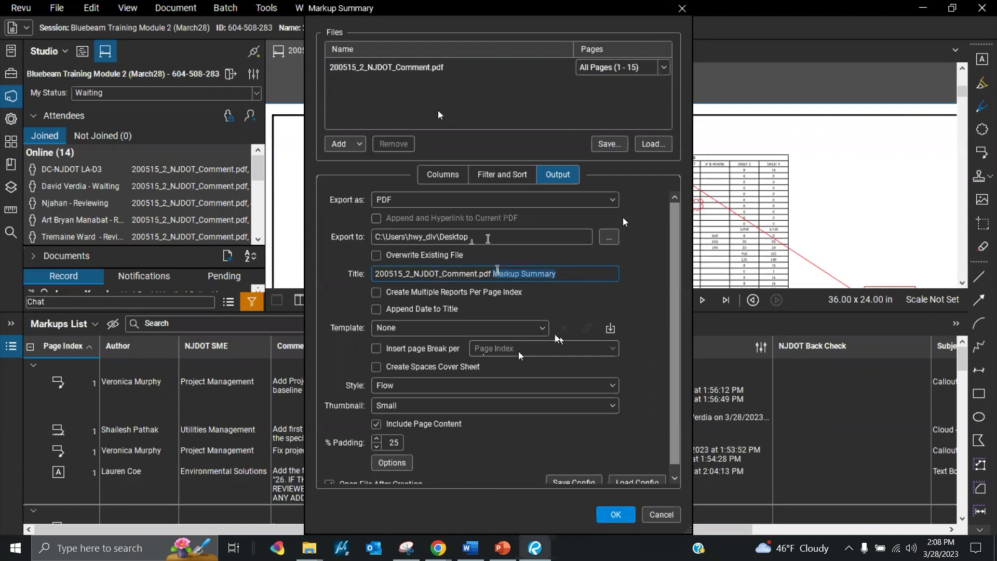
pyautogui.tripleClick(489, 238)
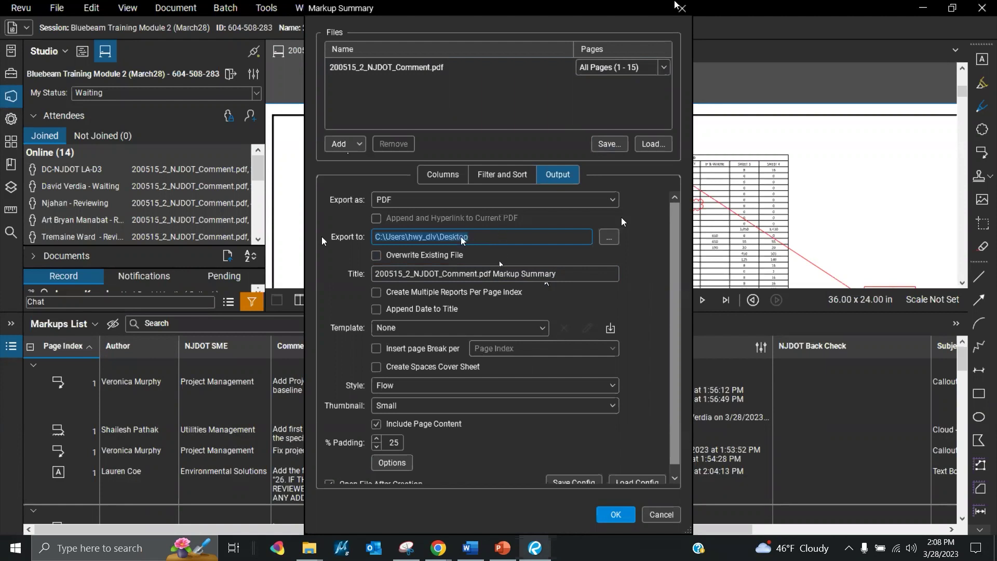
pyautogui.click(440, 114)
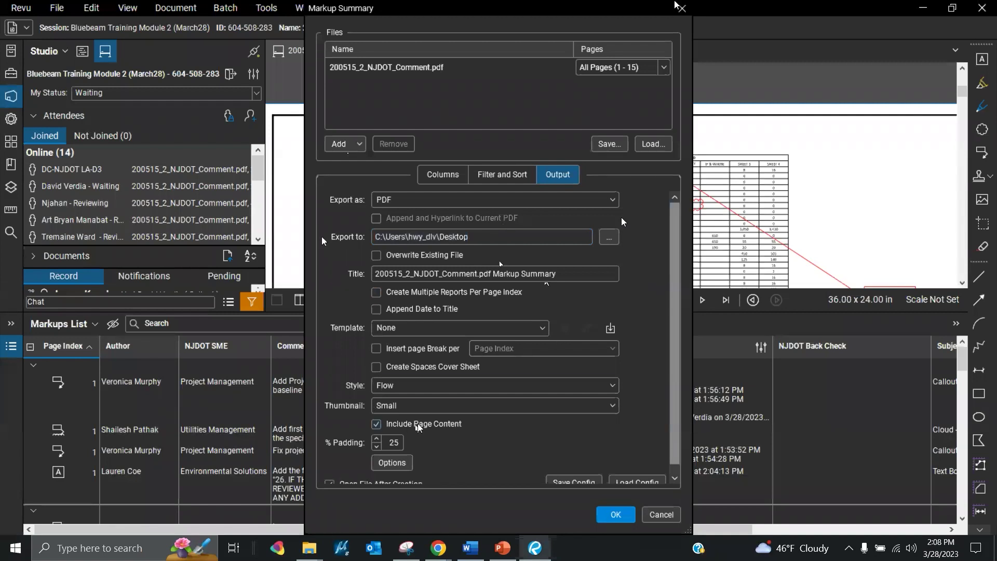
pyautogui.scroll(-1, 621, 217)
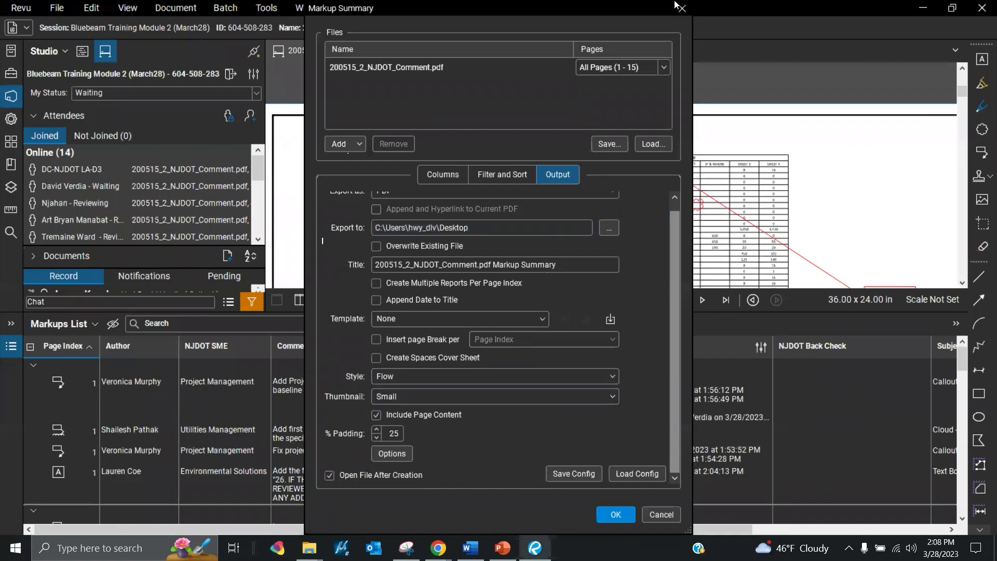
pyautogui.click(638, 475)
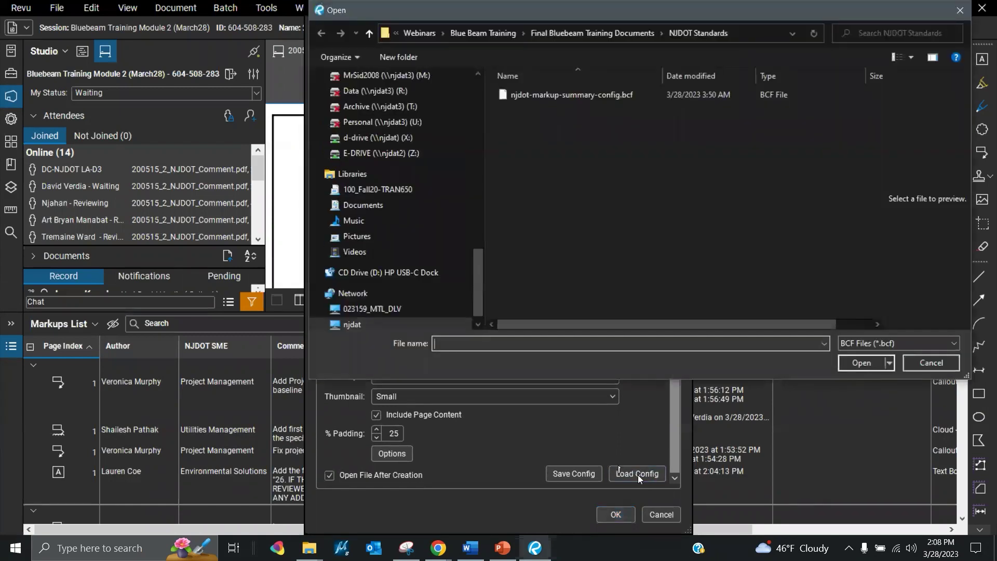
# Load njdot-markup-summary-config.bcf from the NJDOT Standards folder into the summary settings
pyautogui.click(641, 476)
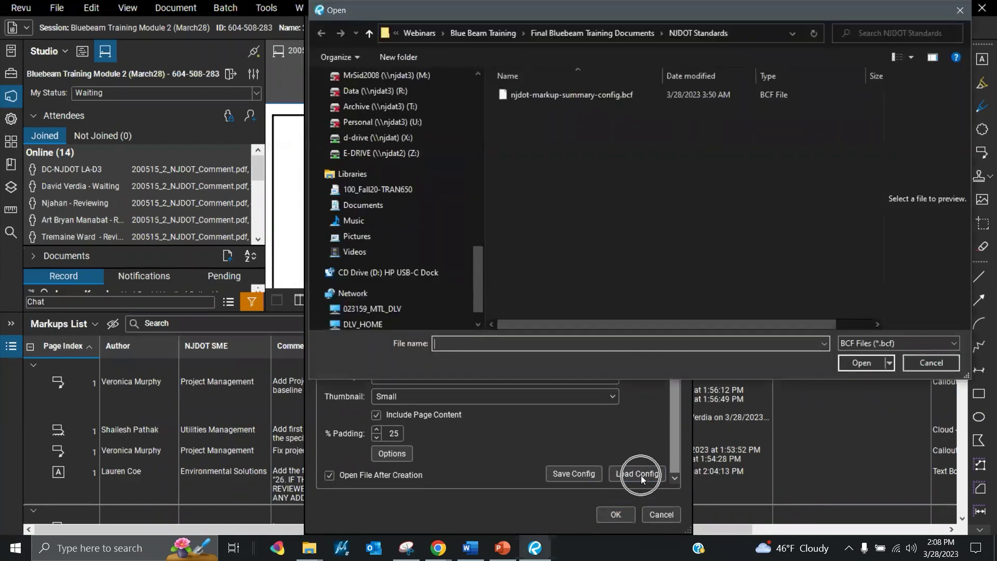
pyautogui.click(641, 475)
pyautogui.click(640, 476)
pyautogui.click(641, 475)
pyautogui.click(640, 475)
pyautogui.moveTo(659, 19); pyautogui.dragTo(553, 80)
pyautogui.click(506, 163)
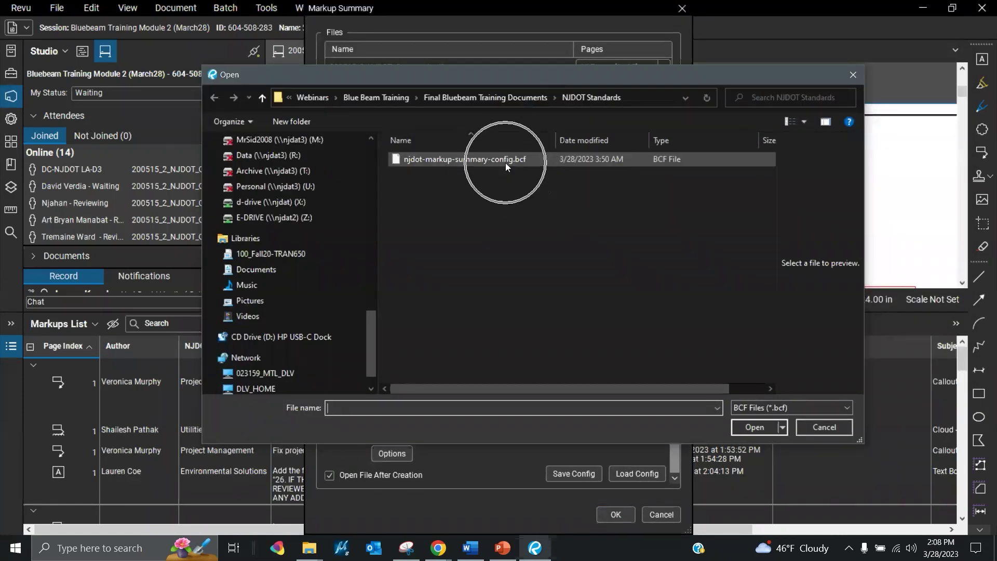
pyautogui.click(506, 163)
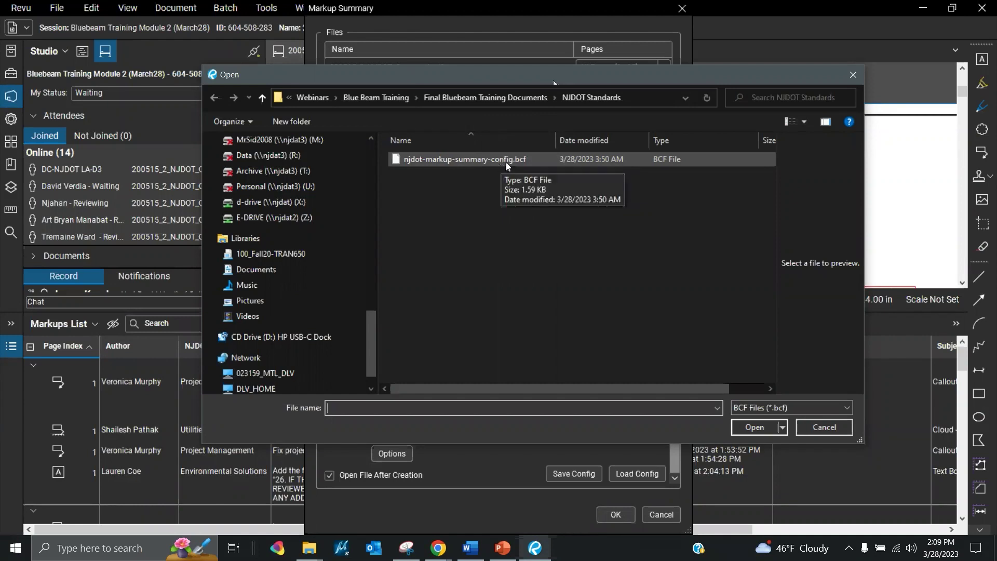
pyautogui.click(505, 162)
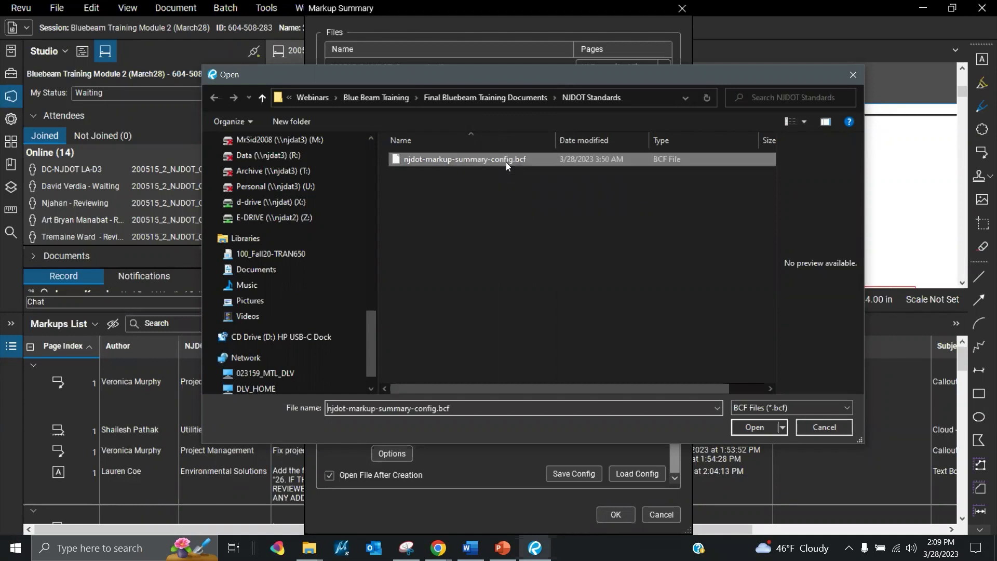
pyautogui.click(743, 430)
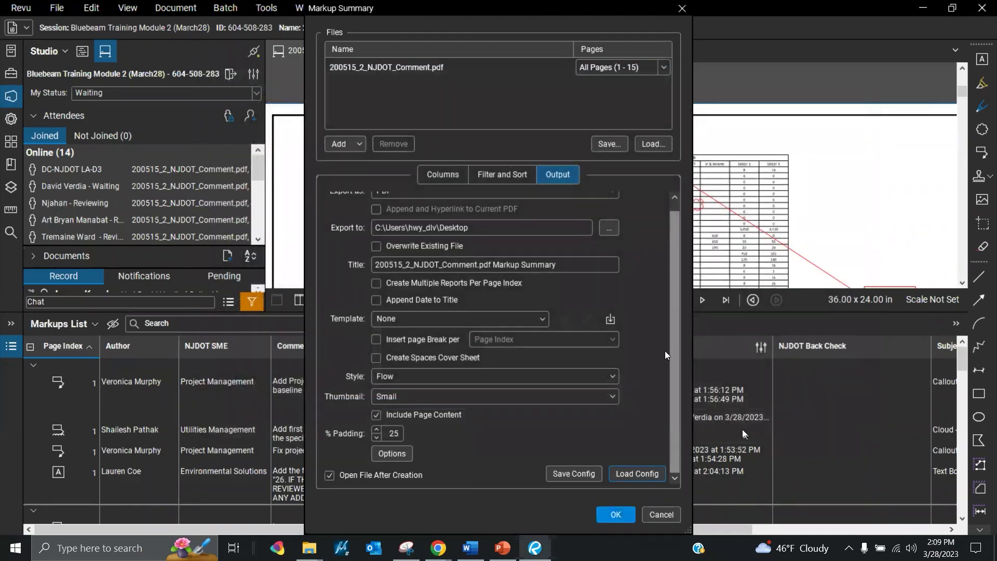
pyautogui.click(519, 175)
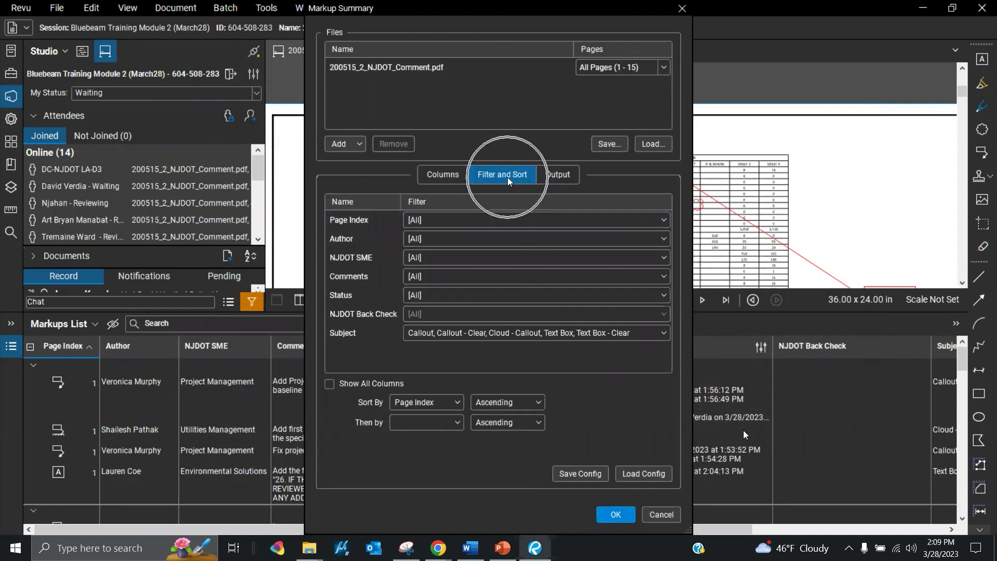
pyautogui.click(445, 177)
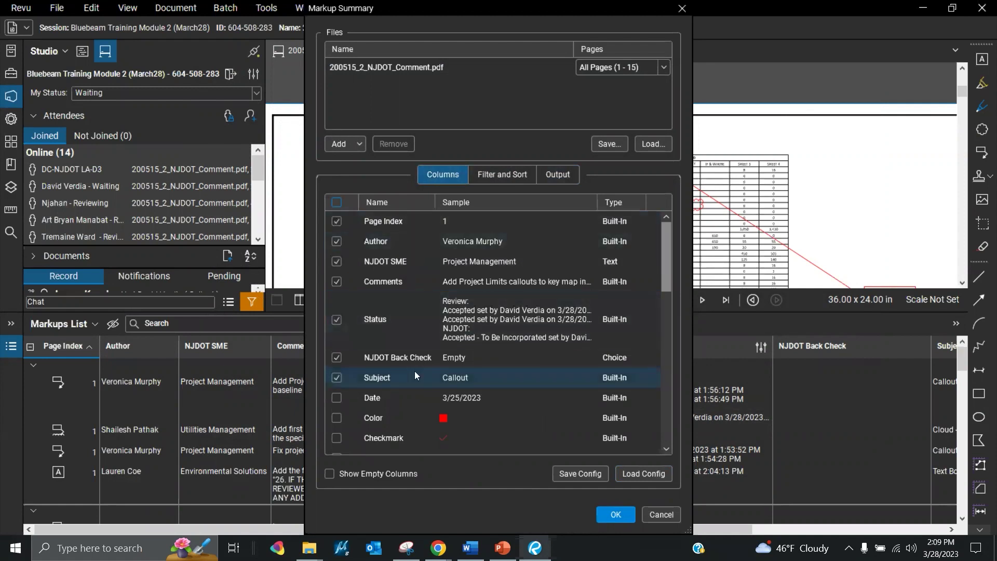
pyautogui.click(490, 175)
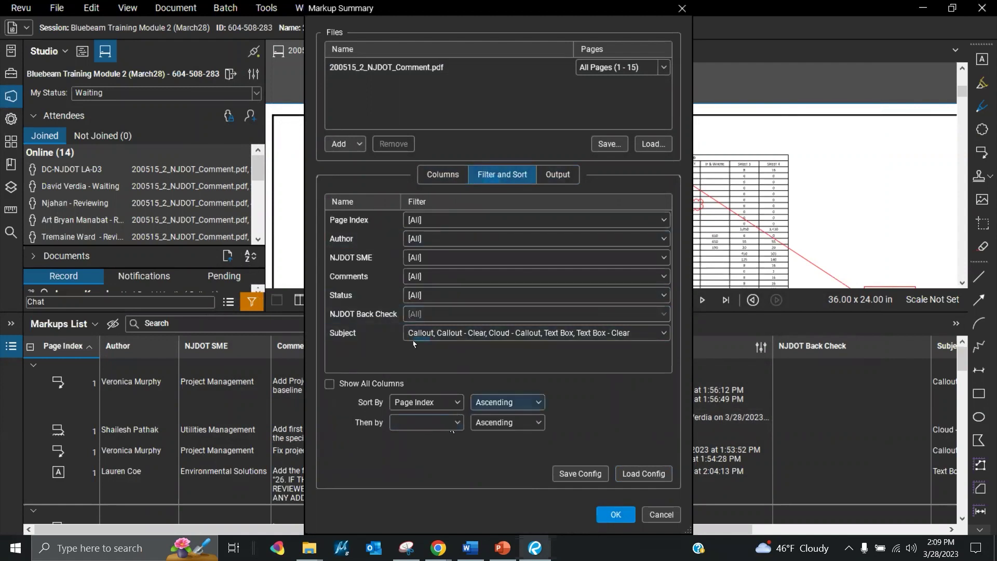
pyautogui.click(460, 404)
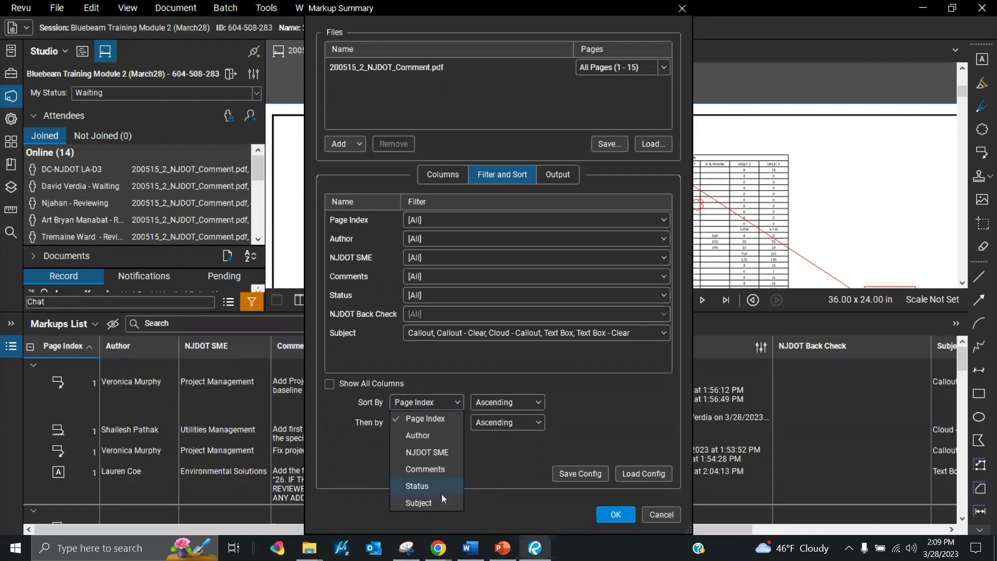
pyautogui.click(582, 429)
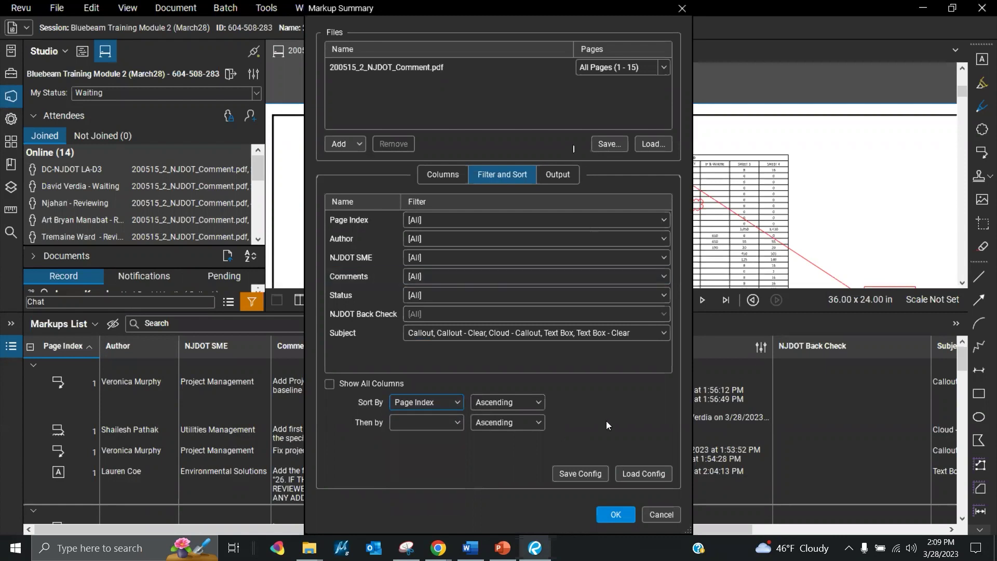
pyautogui.click(561, 176)
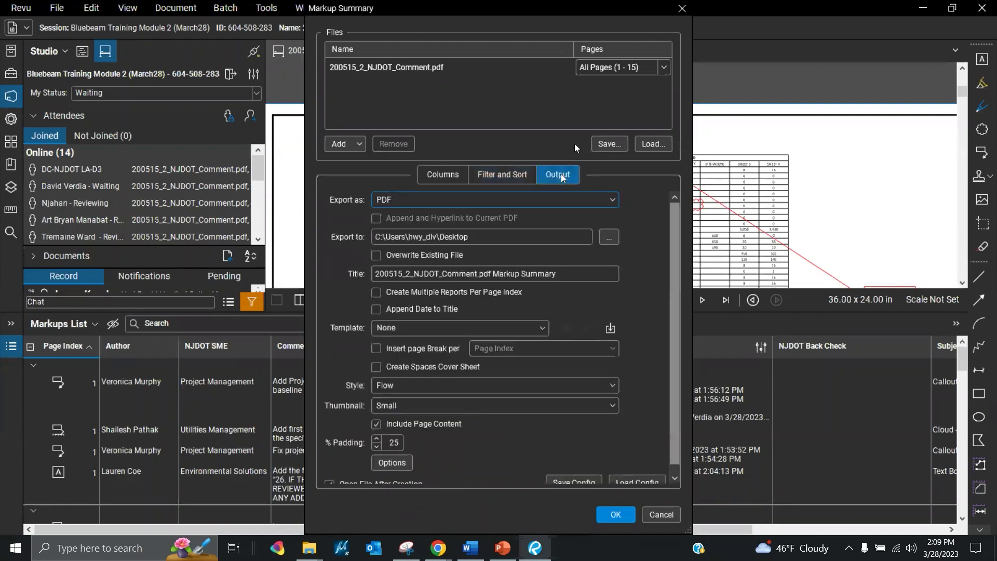
# Import njdot-markup-summary-memo-template from NJDOT Standards as a custom summary template
pyautogui.click(563, 176)
pyautogui.click(563, 176)
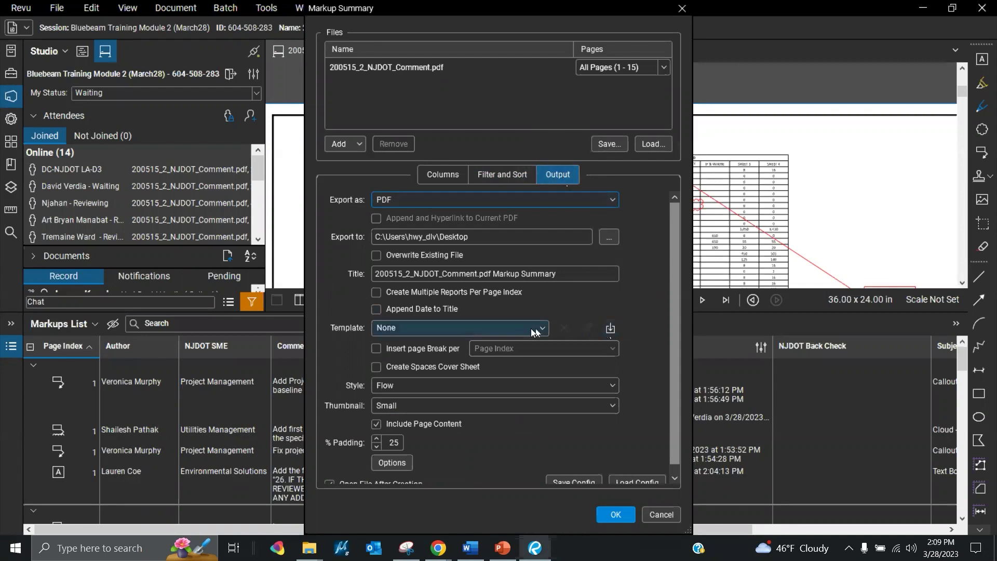
pyautogui.click(382, 329)
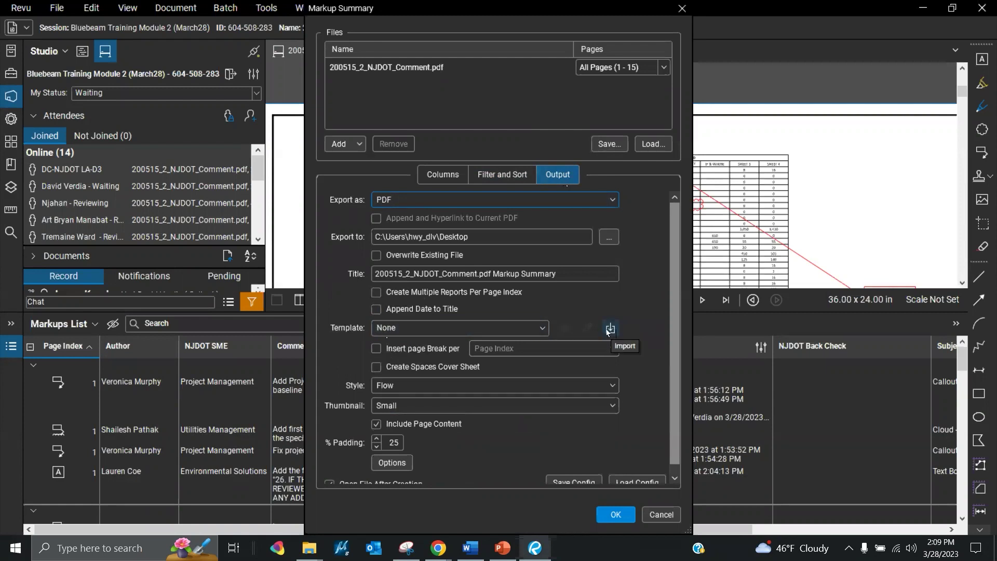
pyautogui.click(615, 329)
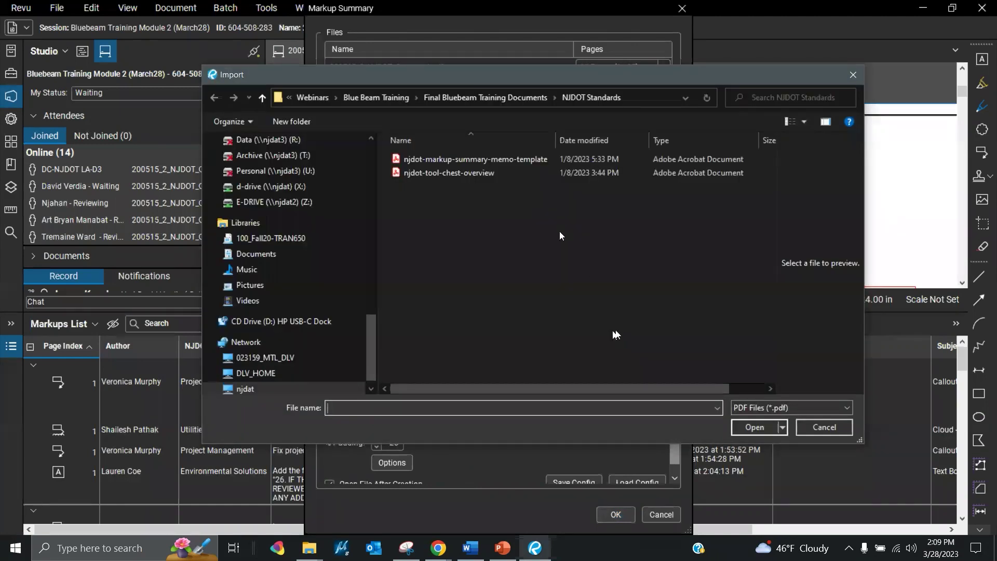
pyautogui.click(510, 161)
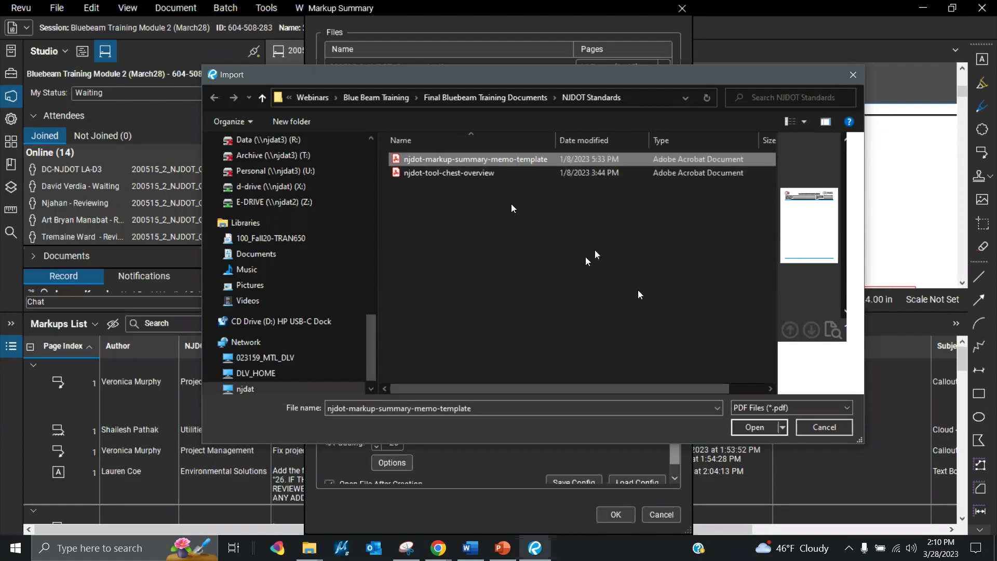
pyautogui.click(755, 428)
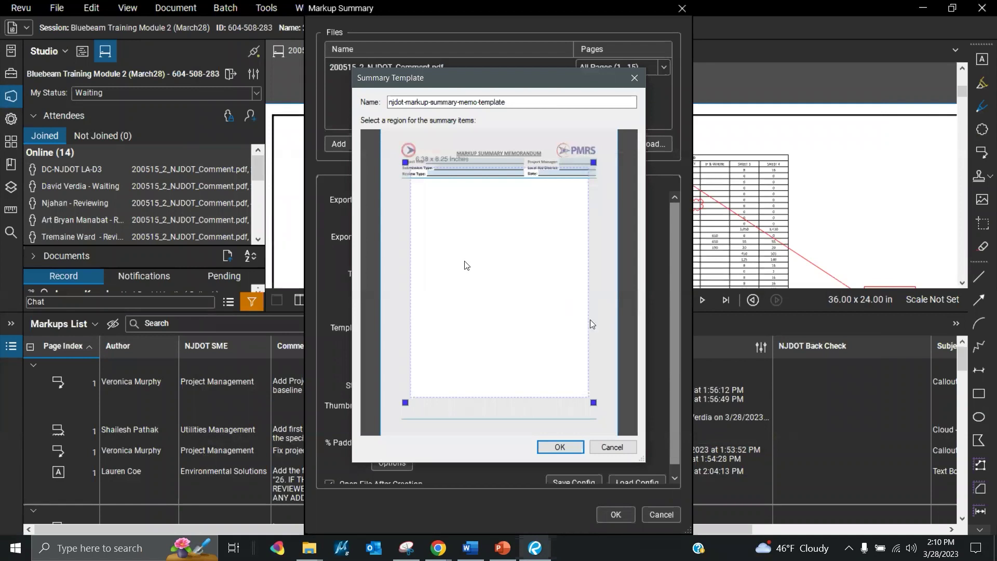
# Place the summary region from below the memo header to the page corner and overwrite the template
pyautogui.moveTo(406, 163)
pyautogui.mouseDown()
pyautogui.moveTo(402, 179)
pyautogui.moveTo(397, 173)
pyautogui.mouseUp()
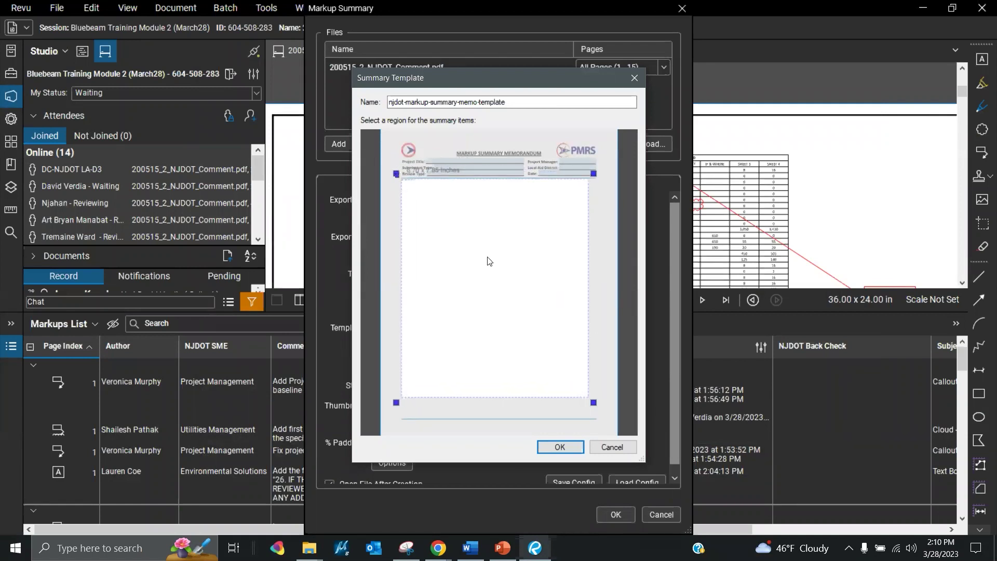
pyautogui.moveTo(599, 399); pyautogui.dragTo(604, 424)
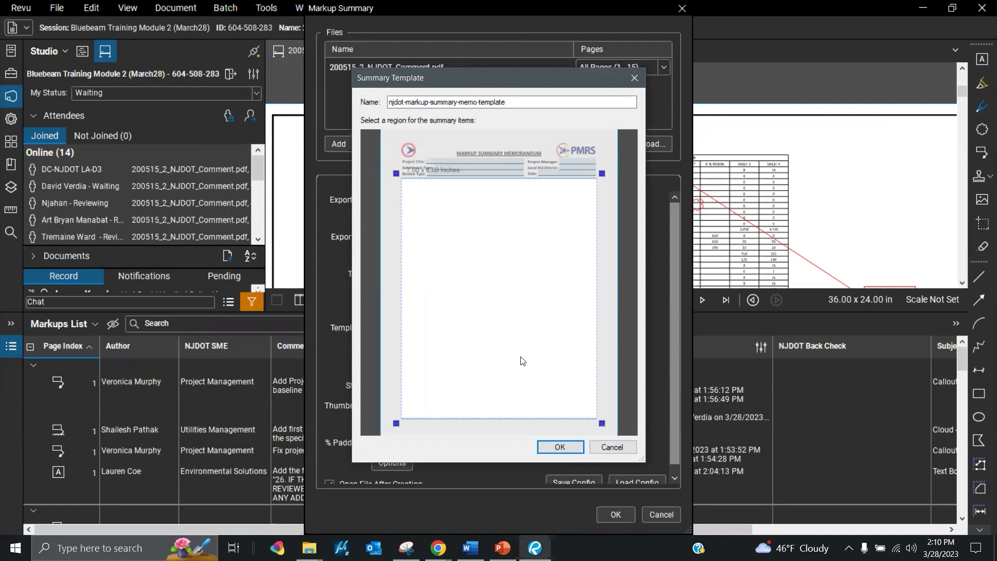
pyautogui.click(576, 446)
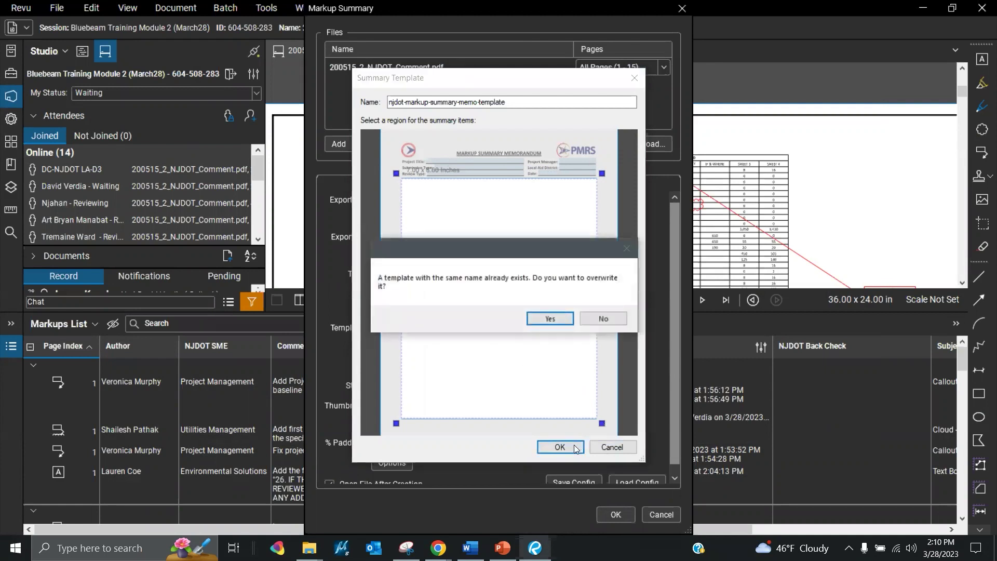
pyautogui.click(543, 321)
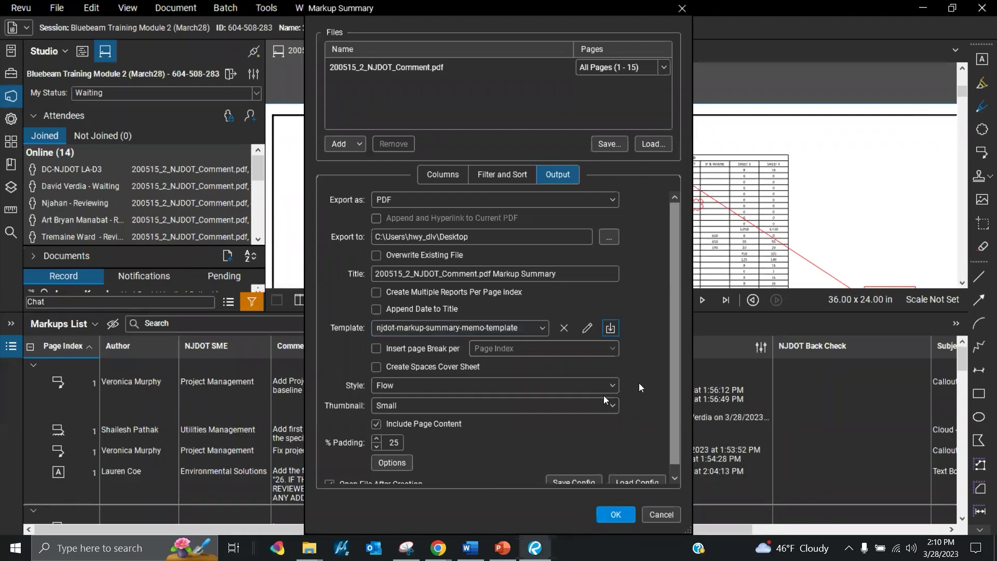
# Review the summary's page-break grouping, Filter and Sort, and Columns settings
pyautogui.scroll(-1, 674, 369)
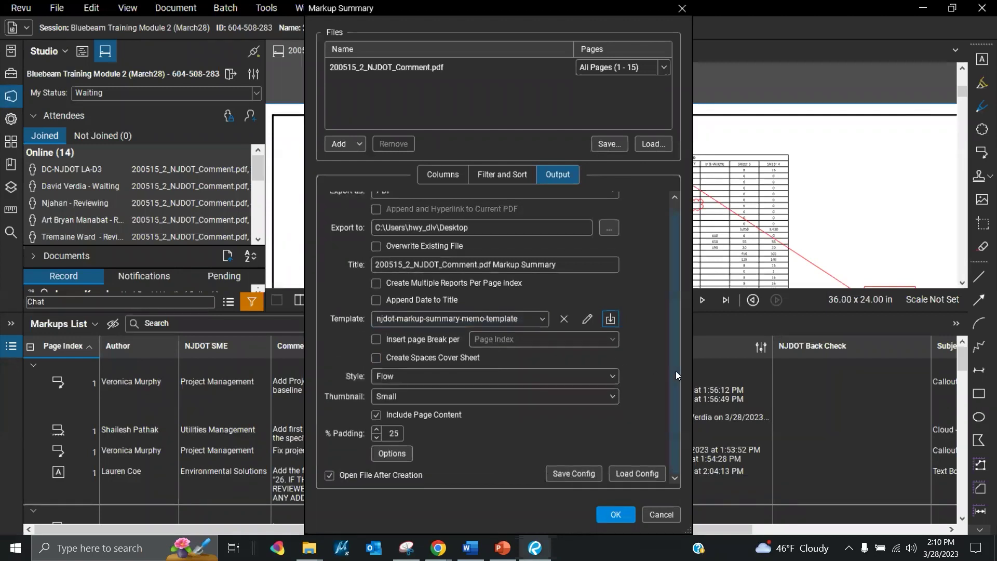
pyautogui.click(378, 340)
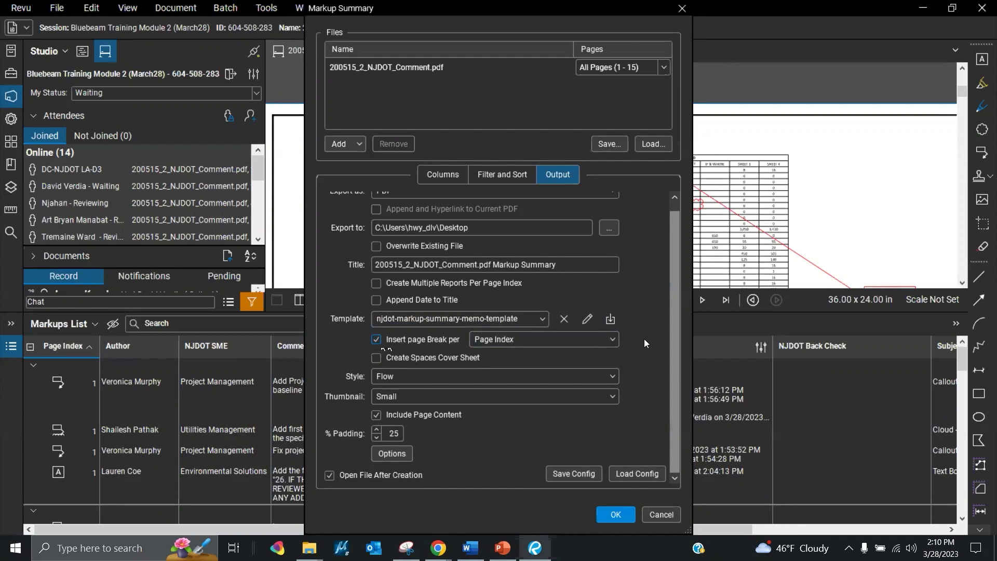
pyautogui.click(613, 341)
pyautogui.click(614, 342)
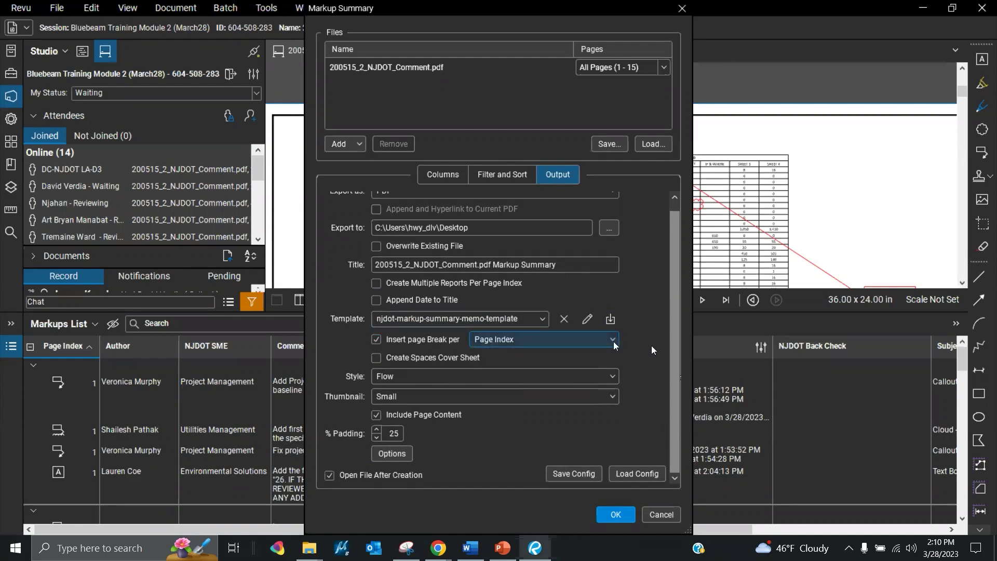
pyautogui.click(497, 175)
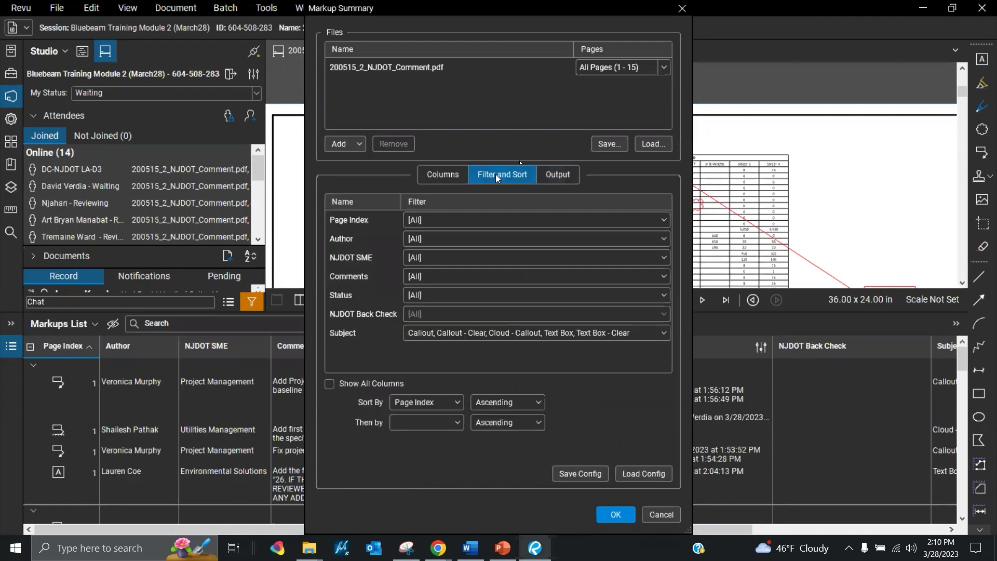
pyautogui.click(435, 179)
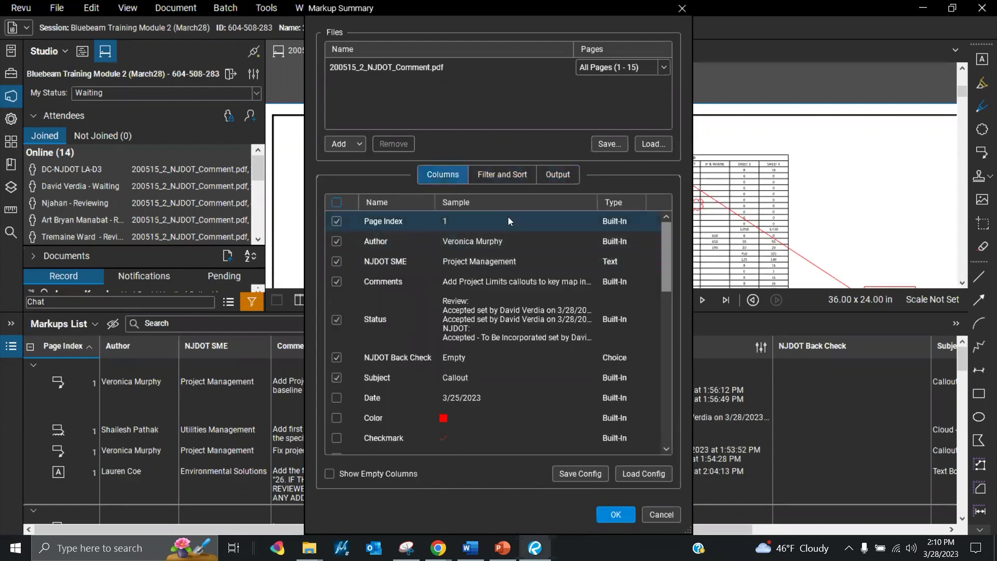
pyautogui.click(549, 177)
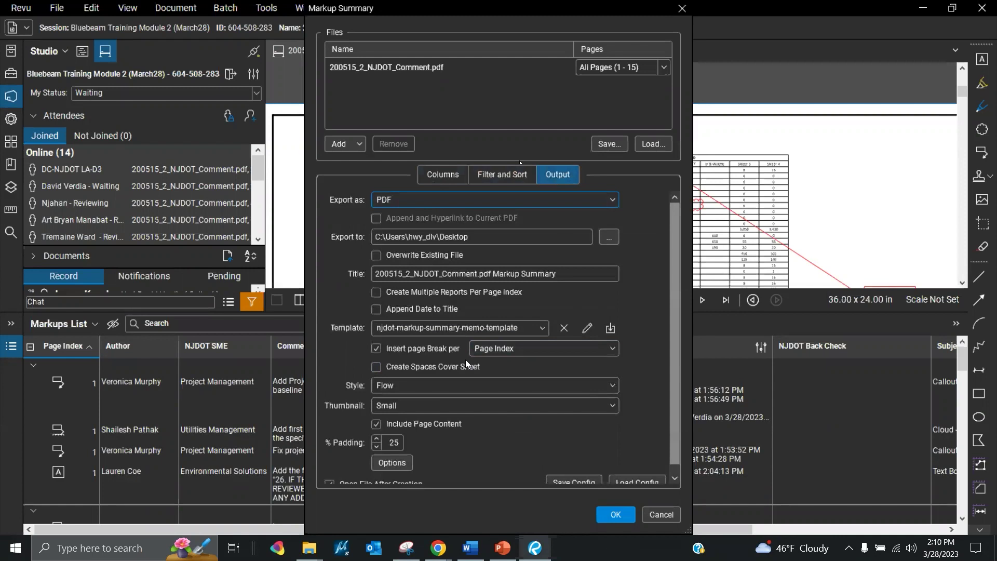
pyautogui.click(526, 349)
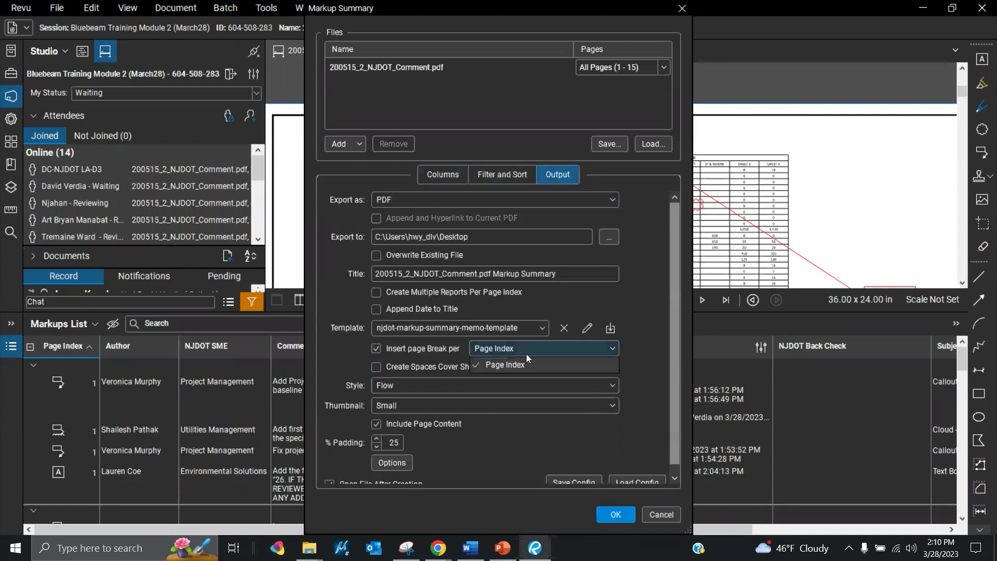
pyautogui.click(526, 353)
# Add NJDOT SME as the secondary sort after page index
pyautogui.click(517, 175)
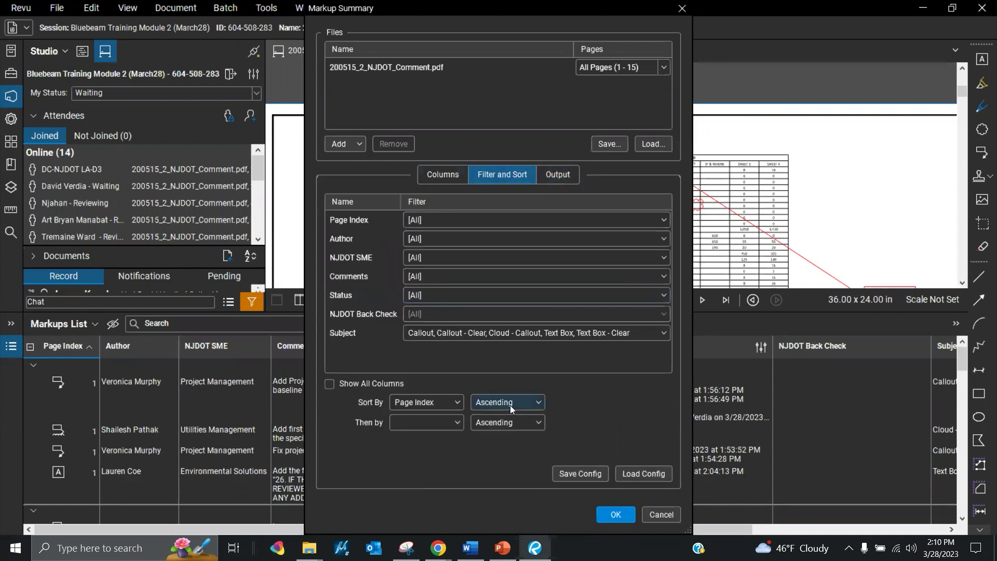
pyautogui.click(455, 422)
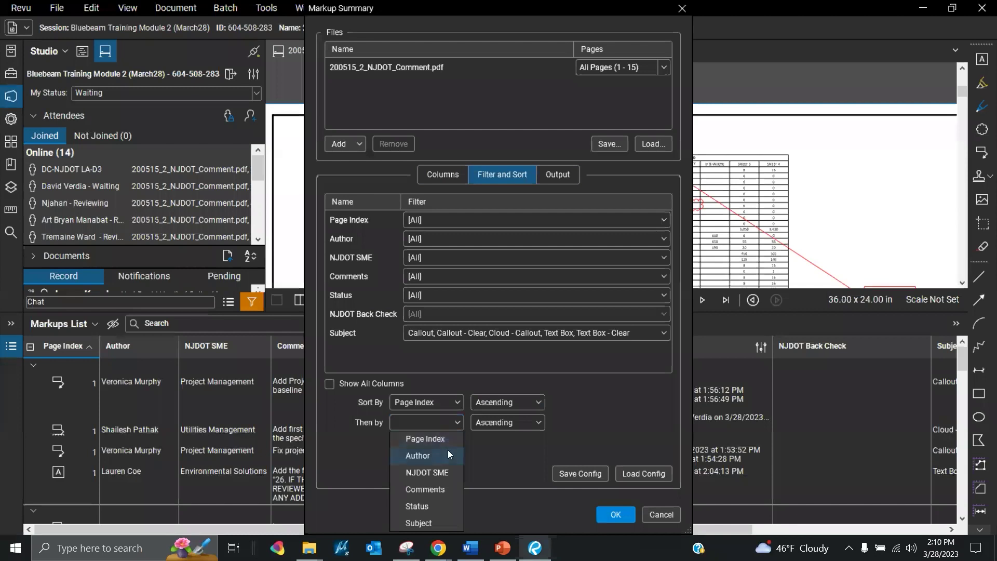
pyautogui.click(443, 472)
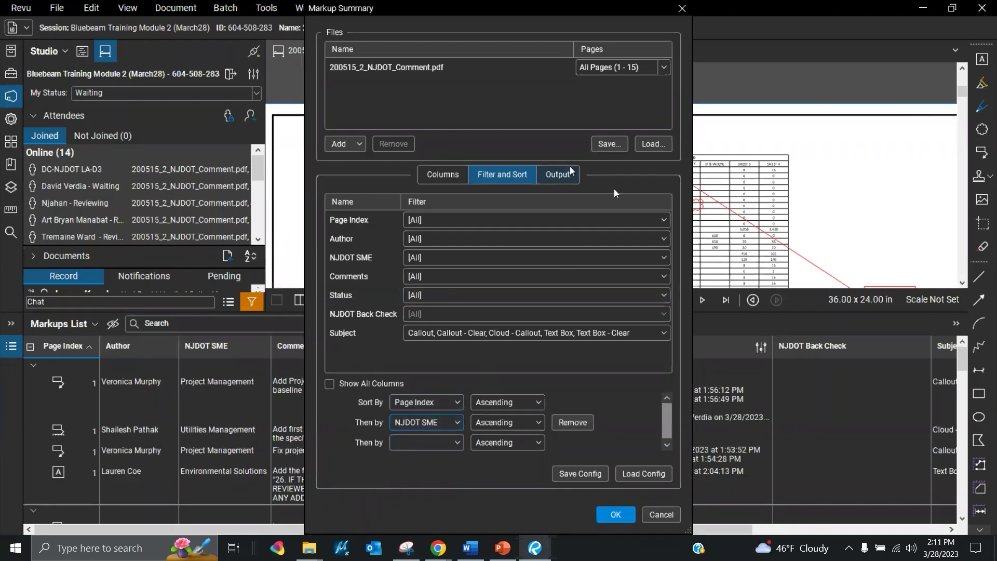
pyautogui.click(557, 174)
# Turn off page breaks and generate the markup summary PDF
pyautogui.click(536, 348)
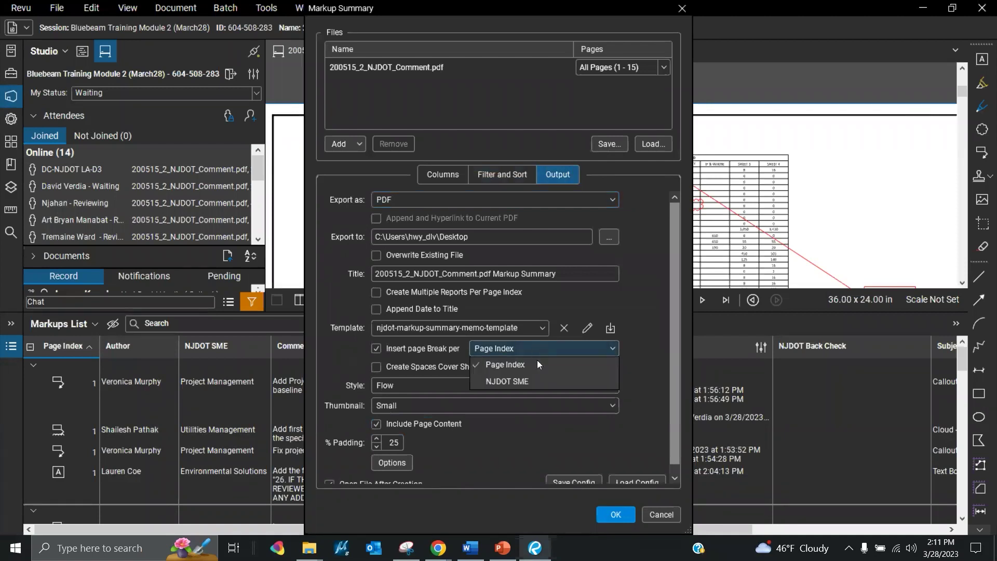
pyautogui.click(537, 381)
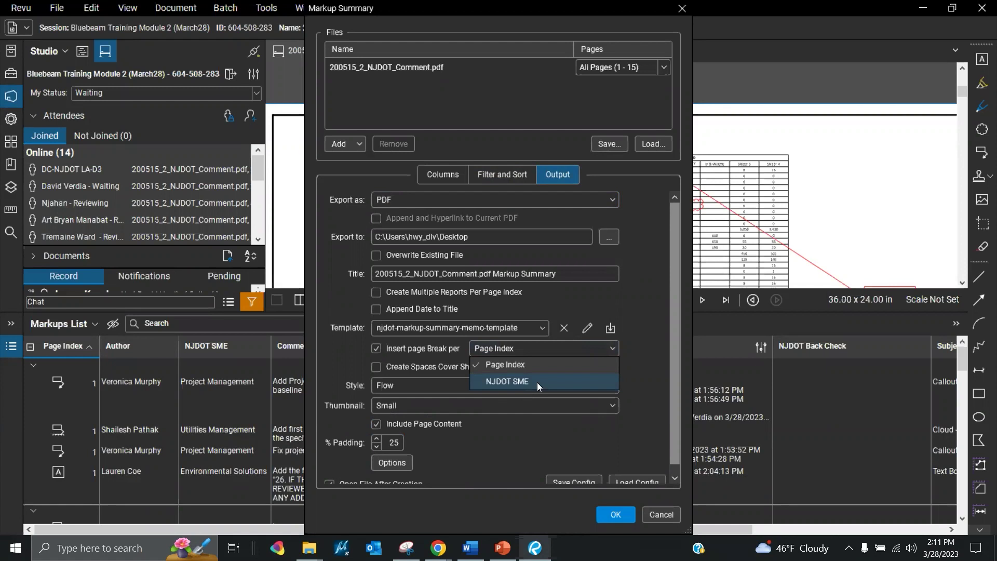
pyautogui.click(377, 348)
pyautogui.click(375, 349)
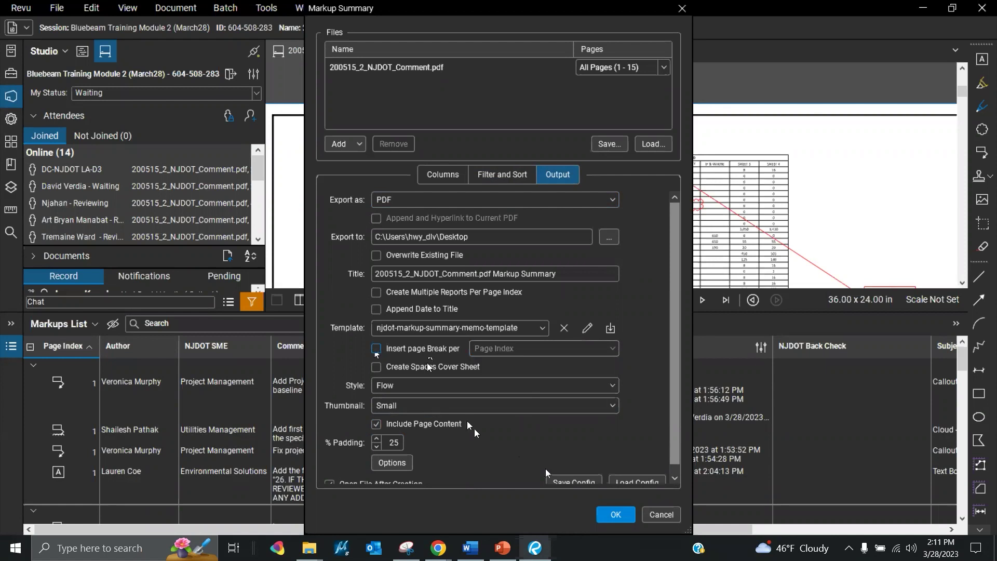
pyautogui.scroll(-1, 649, 429)
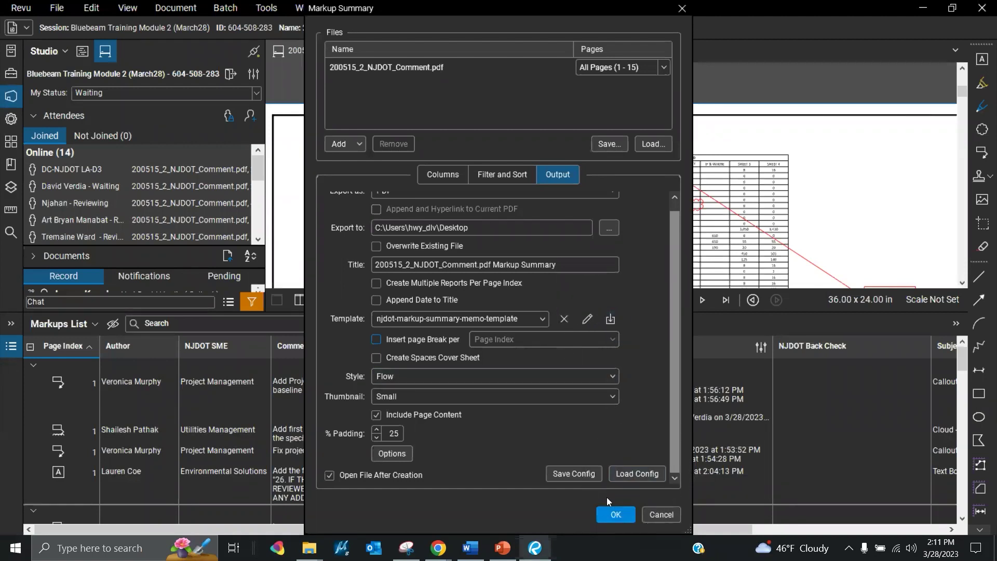
pyautogui.click(614, 514)
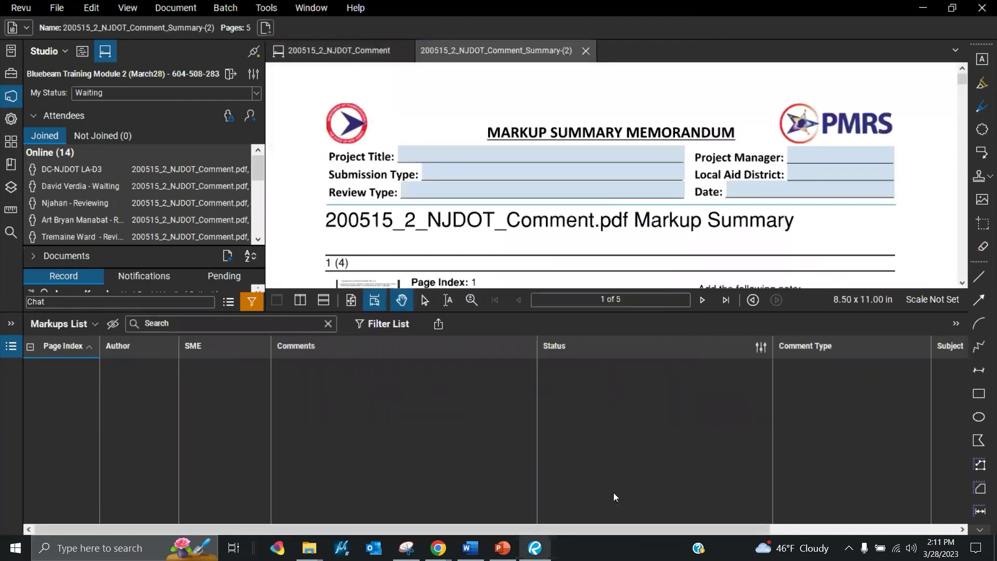
# Collapse the Markups List and scroll through the five-page summary to check the page 1 entries
pyautogui.click(512, 313)
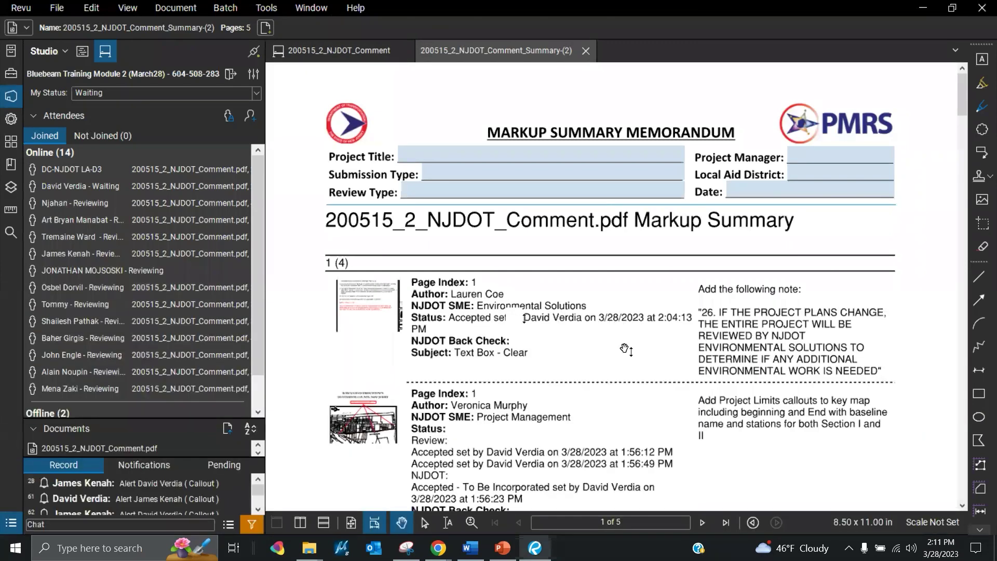
pyautogui.scroll(-3, 643, 255)
pyautogui.scroll(-1, 643, 256)
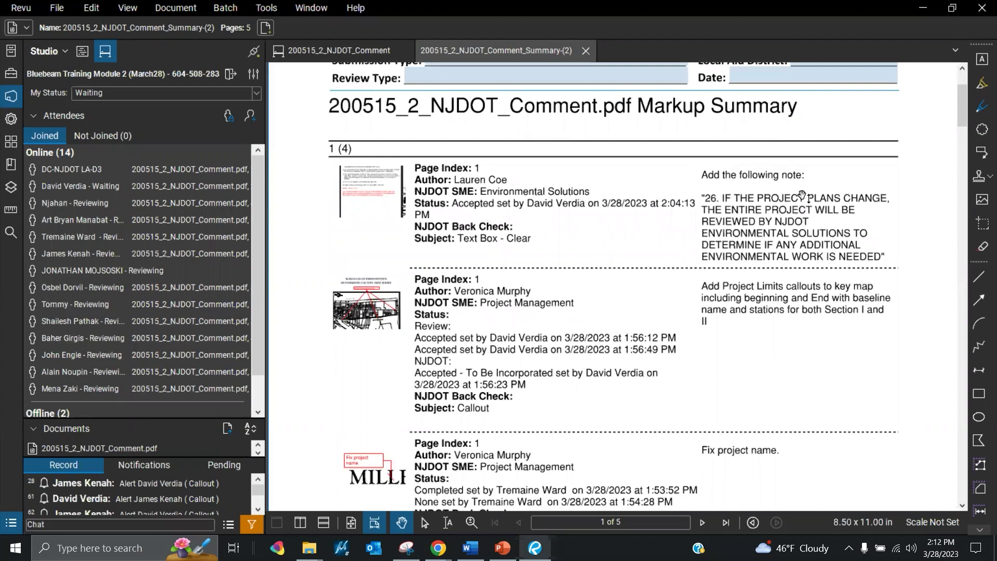
pyautogui.click(519, 209)
pyautogui.click(518, 209)
pyautogui.click(518, 209)
pyautogui.click(471, 211)
pyautogui.scroll(-5, 520, 233)
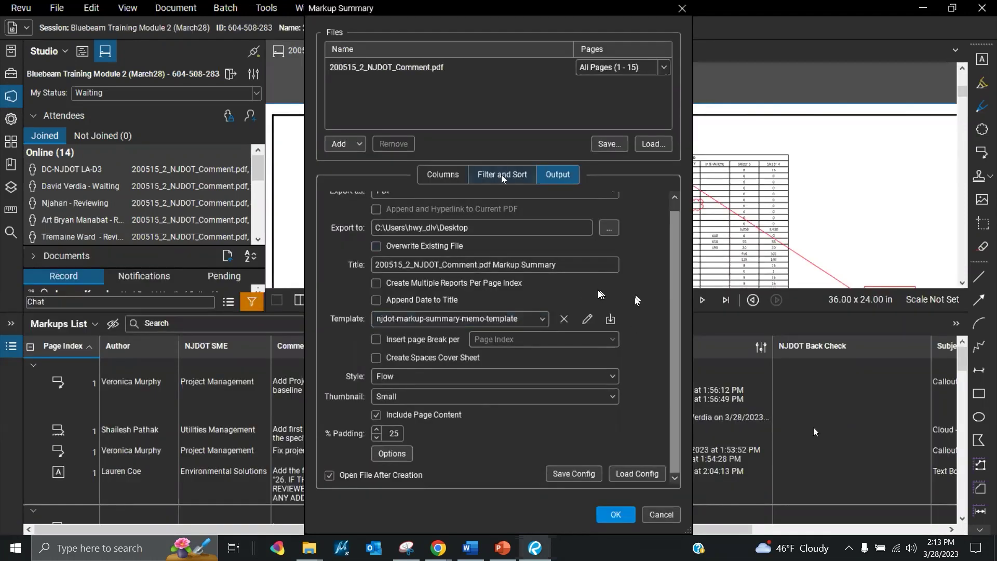
# Exclude the Color and Checkmark columns from the summary while keeping Date
pyautogui.click(502, 177)
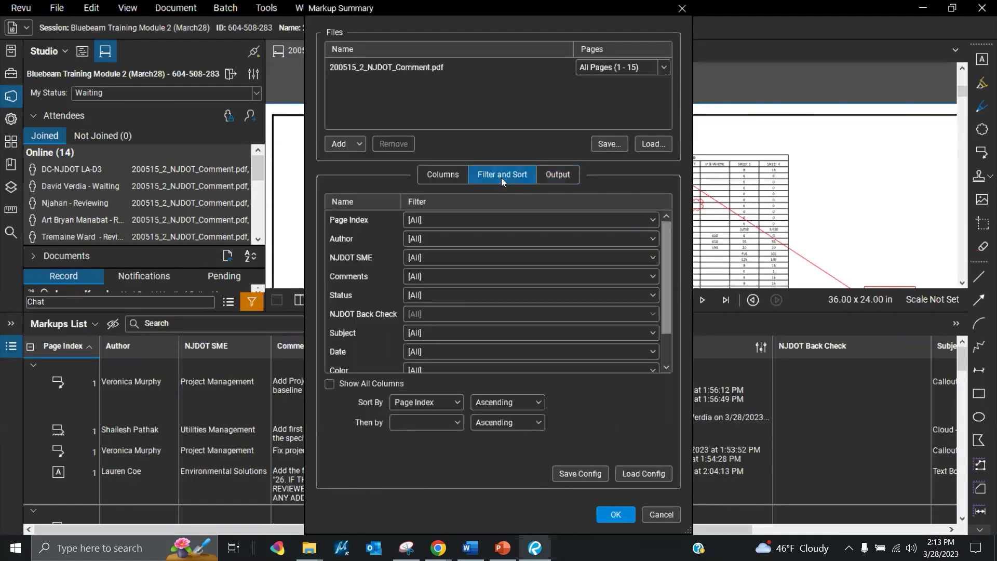
pyautogui.click(439, 176)
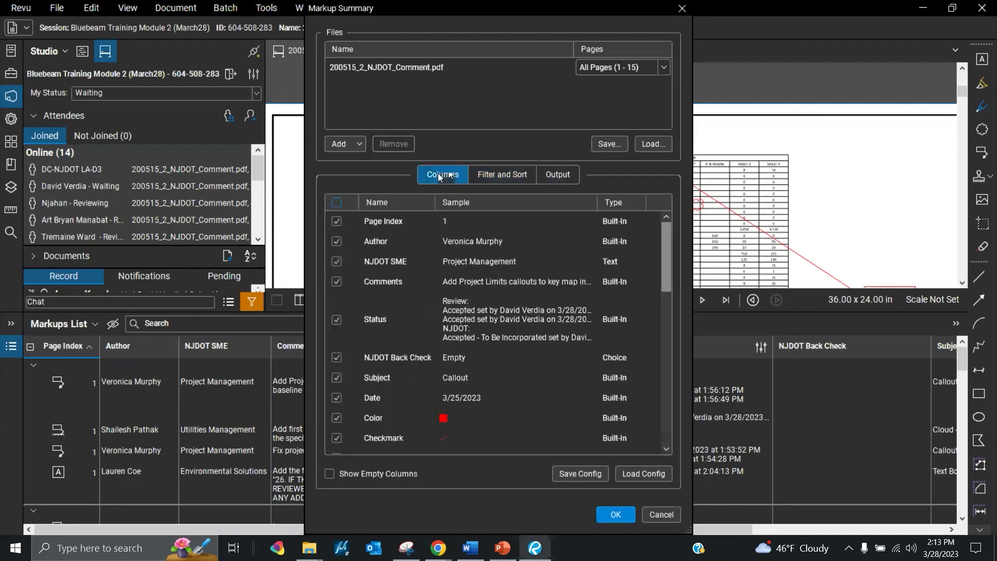
pyautogui.click(455, 178)
pyautogui.moveTo(667, 261); pyautogui.dragTo(670, 292)
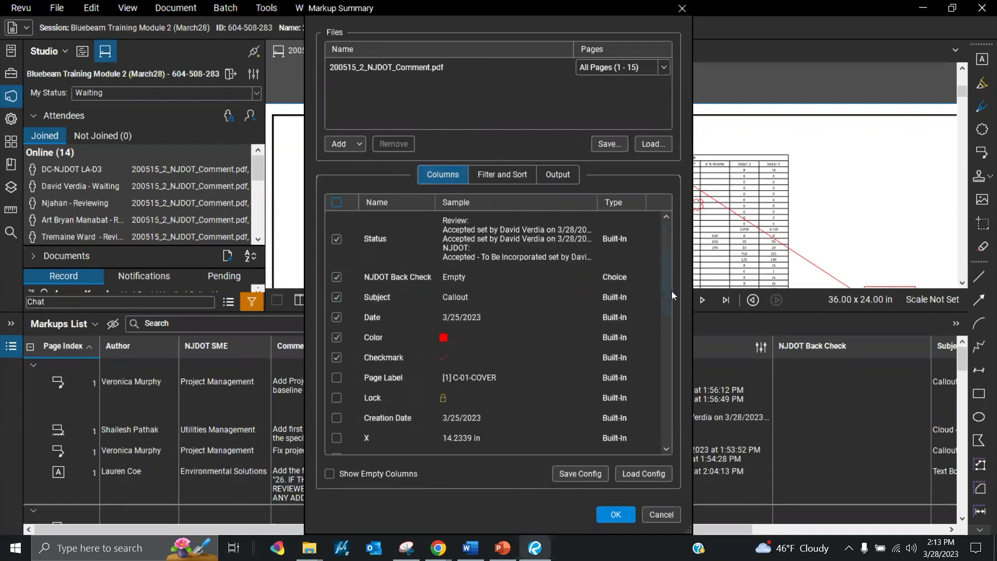
pyautogui.click(337, 339)
pyautogui.click(337, 357)
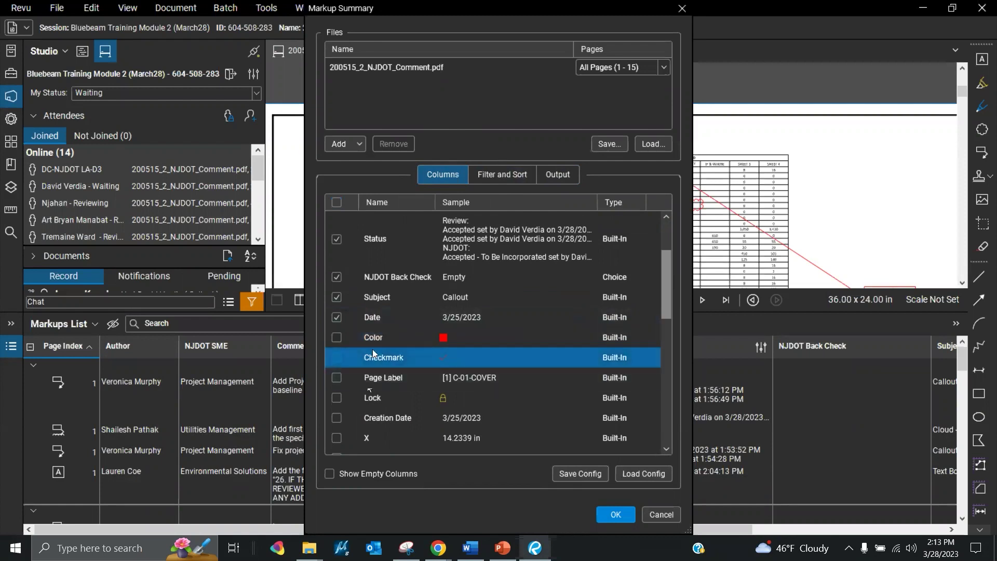
pyautogui.scroll(3, 418, 359)
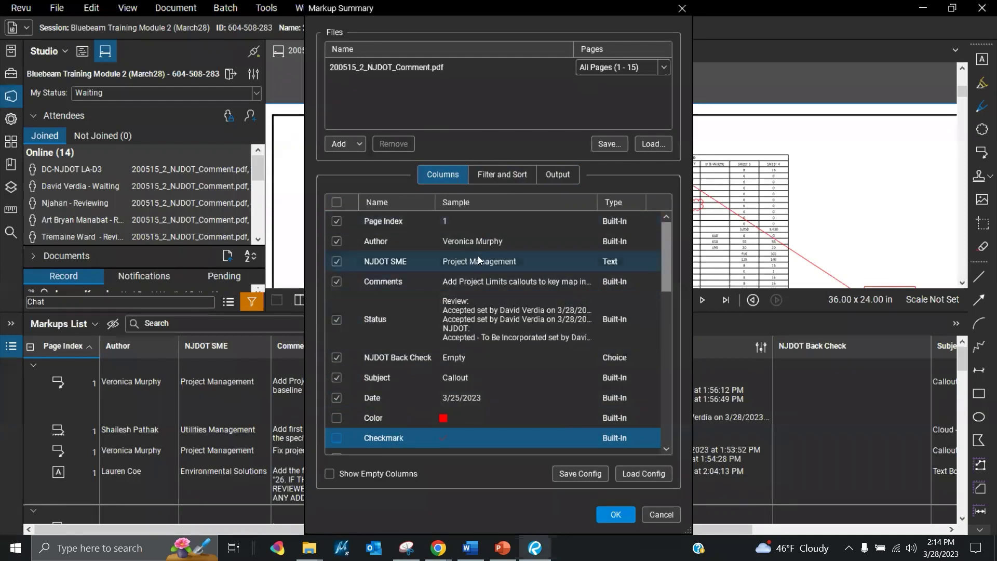
pyautogui.click(505, 176)
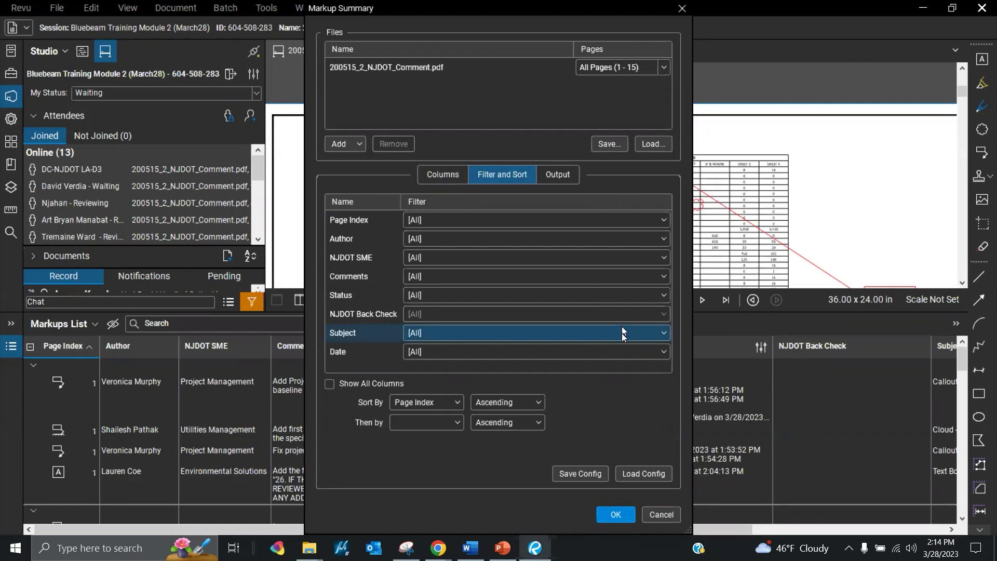
# Reposition the Markup Summary dialog to check Sort By, then cancel without exporting
pyautogui.moveTo(557, 7); pyautogui.dragTo(660, 189)
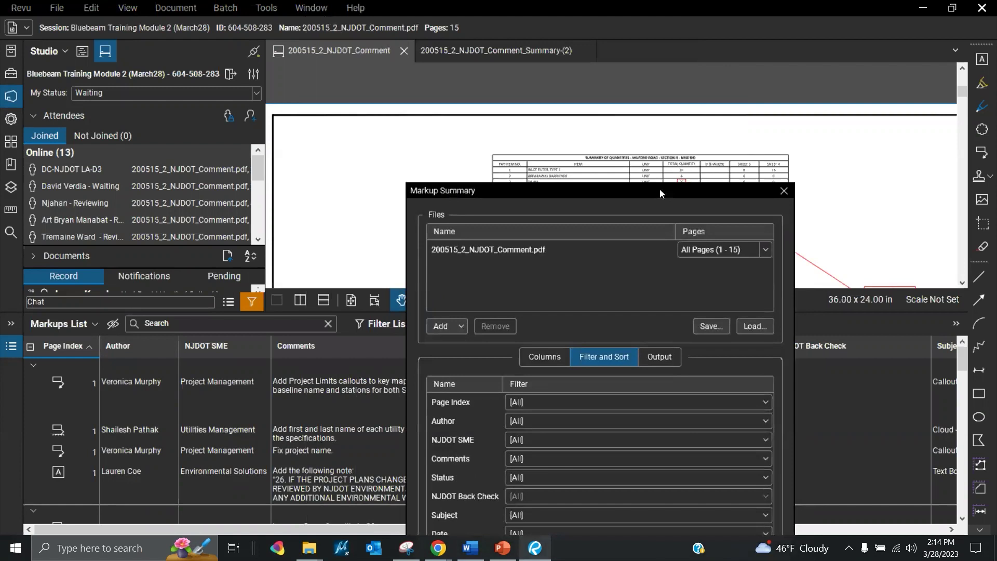
pyautogui.moveTo(659, 190); pyautogui.dragTo(645, 81)
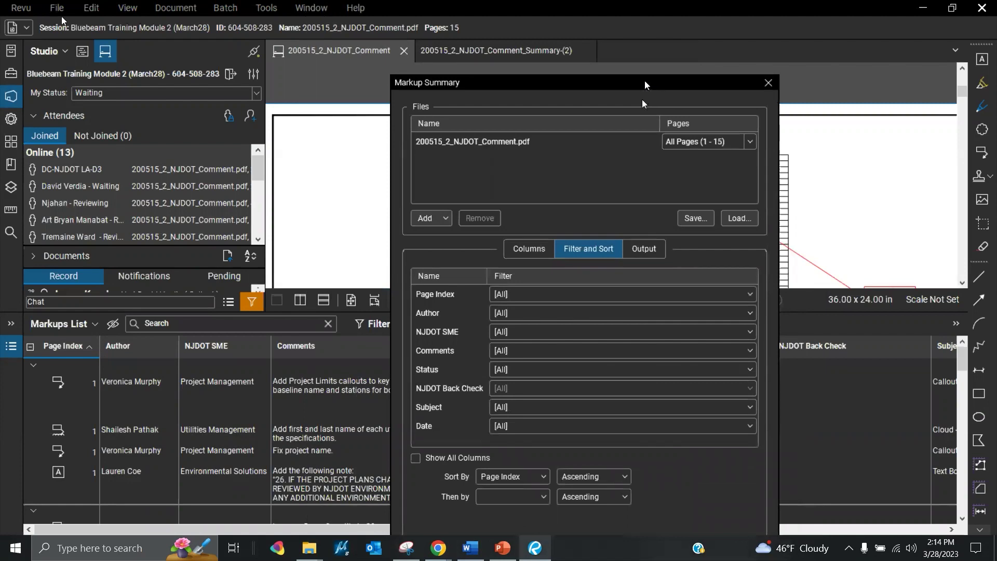
pyautogui.click(768, 83)
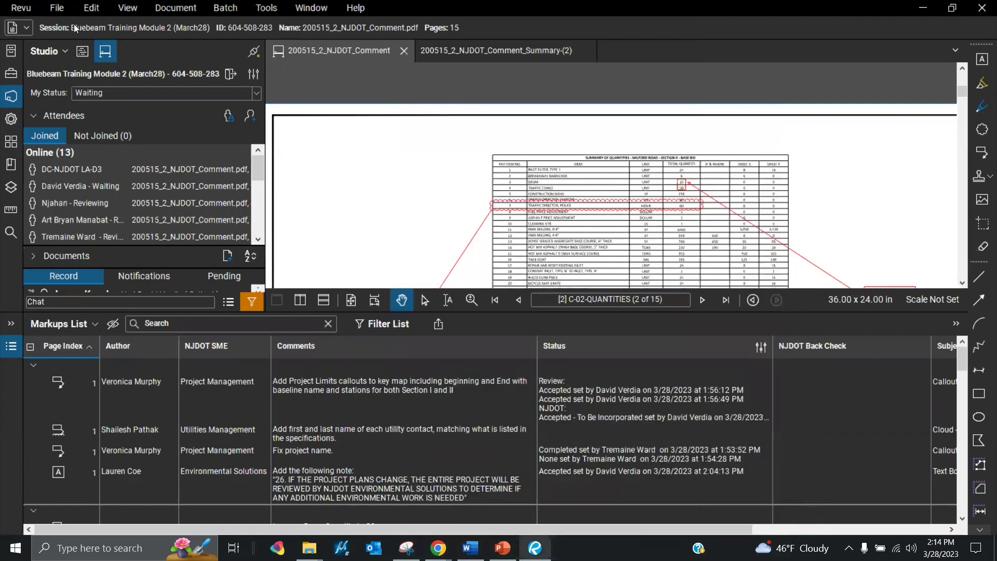
# Switch Revu to Markup Mode and bring up the Markups List's Summary export formats
pyautogui.click(22, 8)
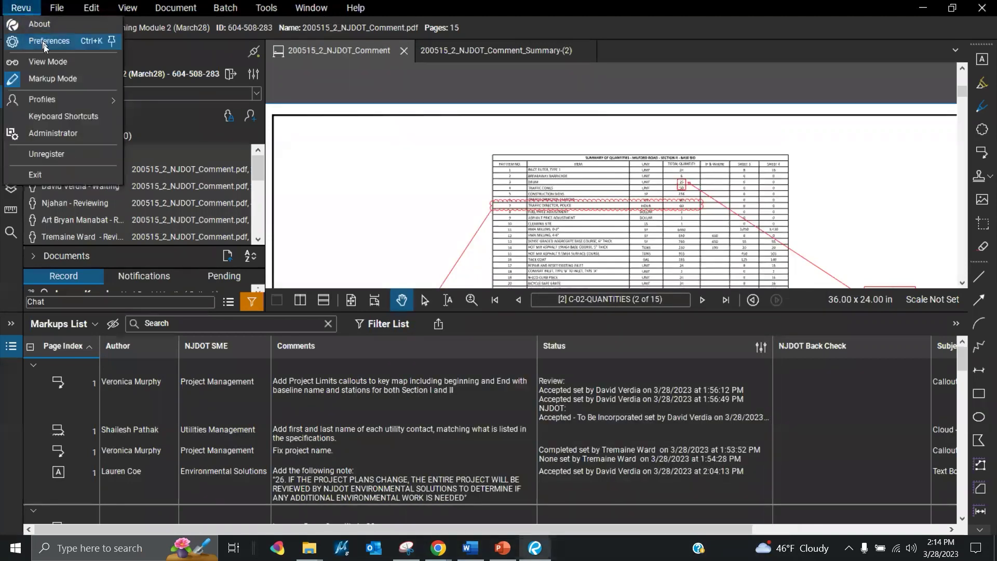
pyautogui.click(56, 63)
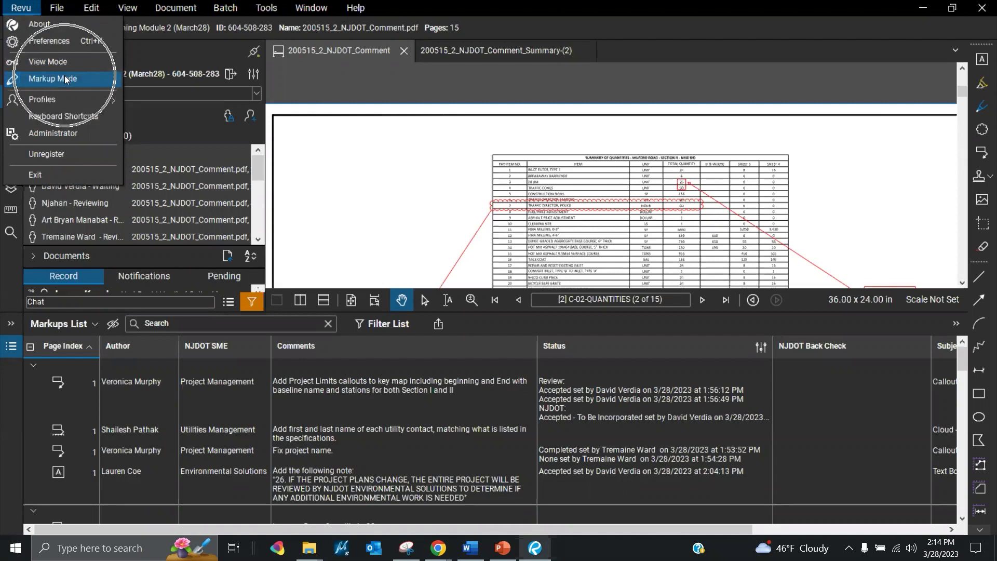
pyautogui.click(66, 79)
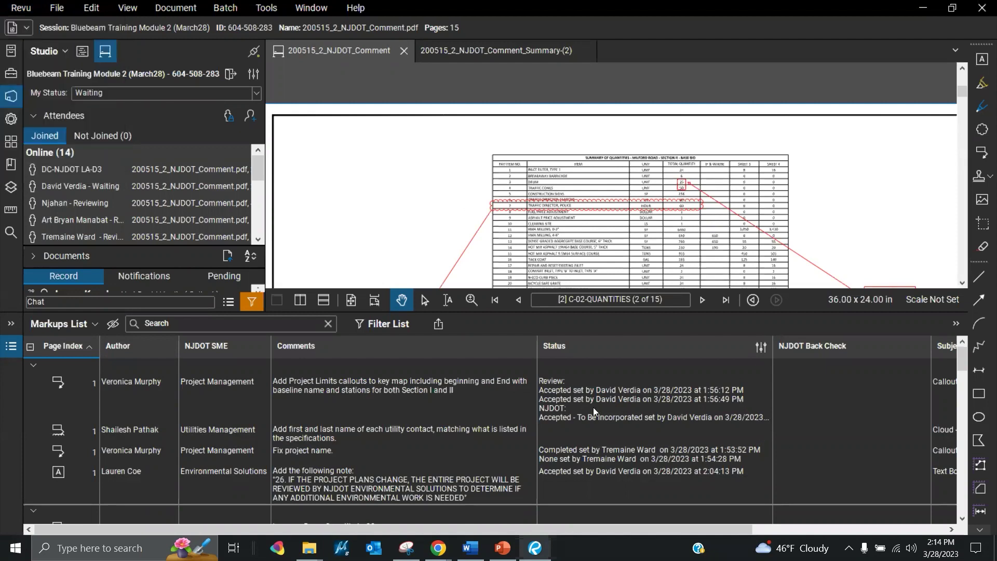
pyautogui.click(437, 324)
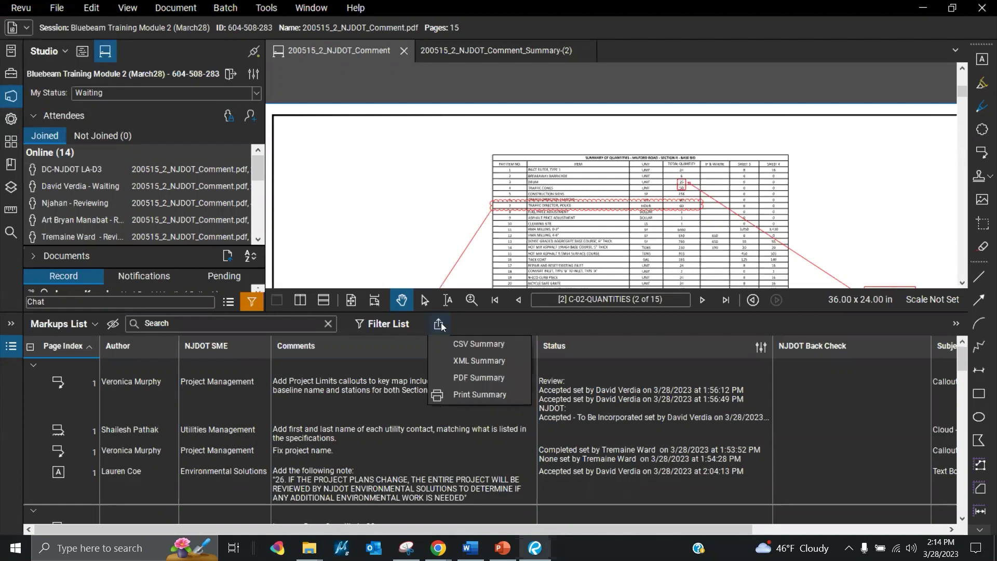
# Choose PDF Summary output and bring up the Subject filter under Filter and Sort
pyautogui.click(482, 378)
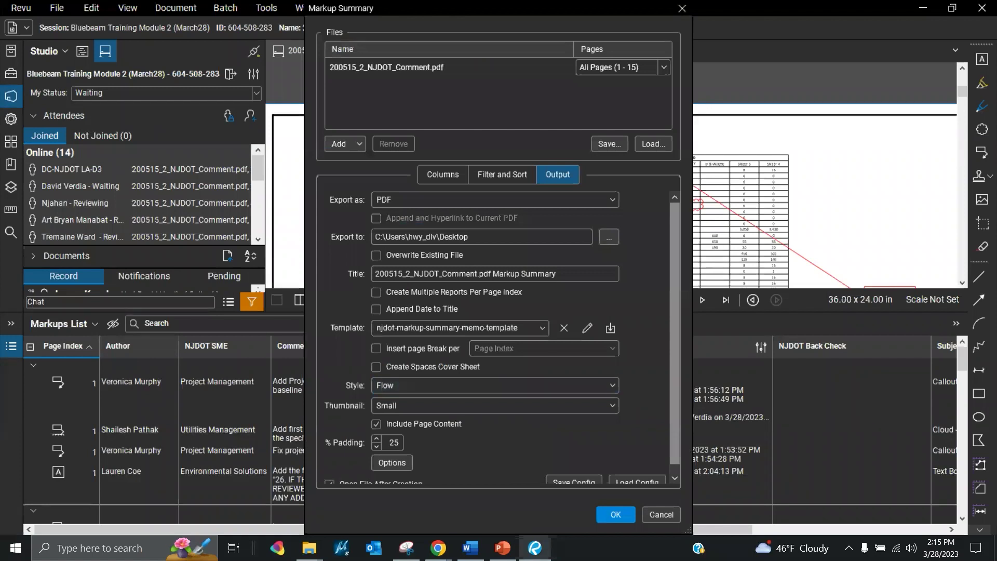
pyautogui.click(508, 173)
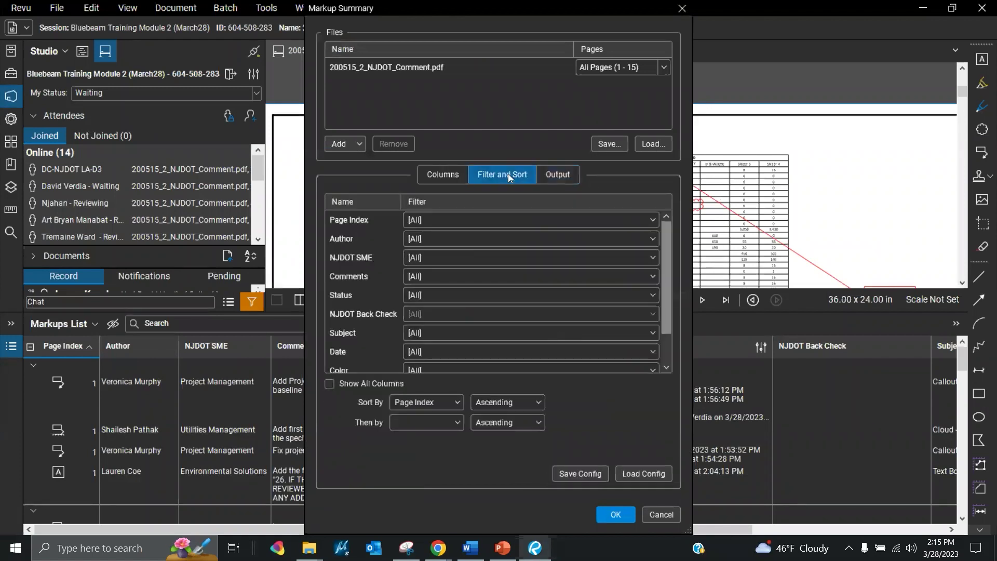
pyautogui.click(531, 334)
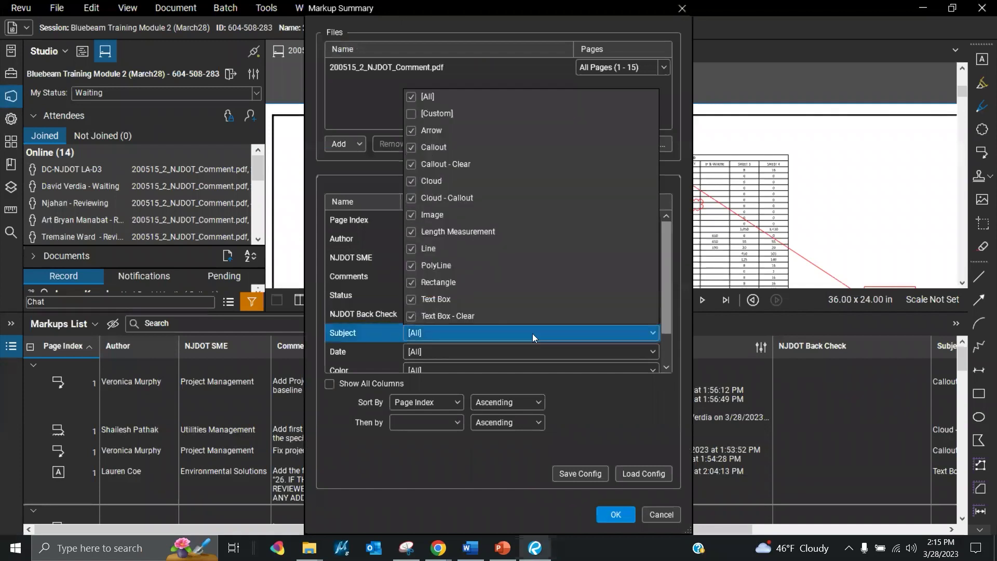
# Exclude Rectangle, PolyLine, Line, Length Measurement, Image, Cloud and Arrow subjects, then return to Output
pyautogui.click(412, 282)
pyautogui.click(410, 265)
pyautogui.click(410, 249)
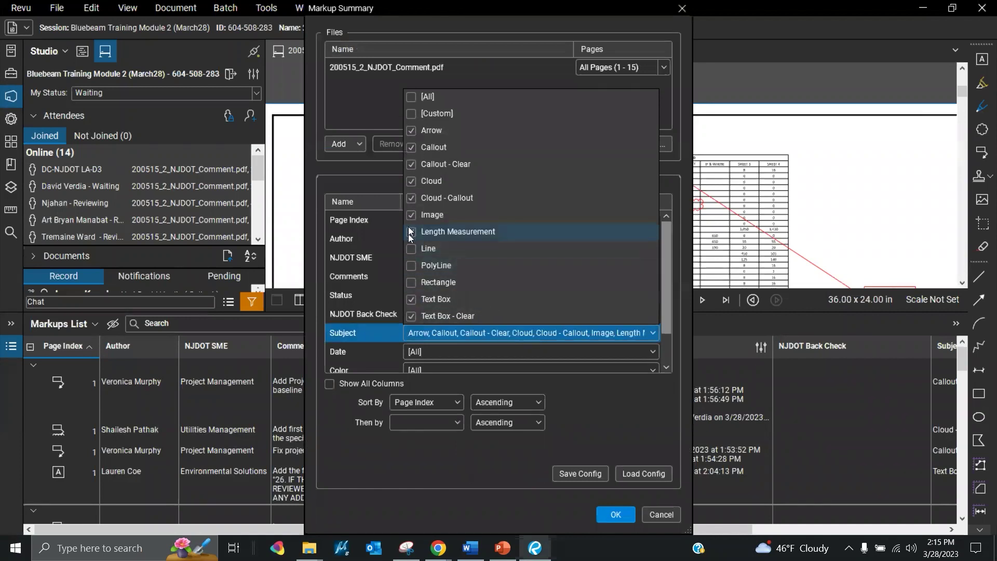
pyautogui.click(411, 233)
pyautogui.click(410, 216)
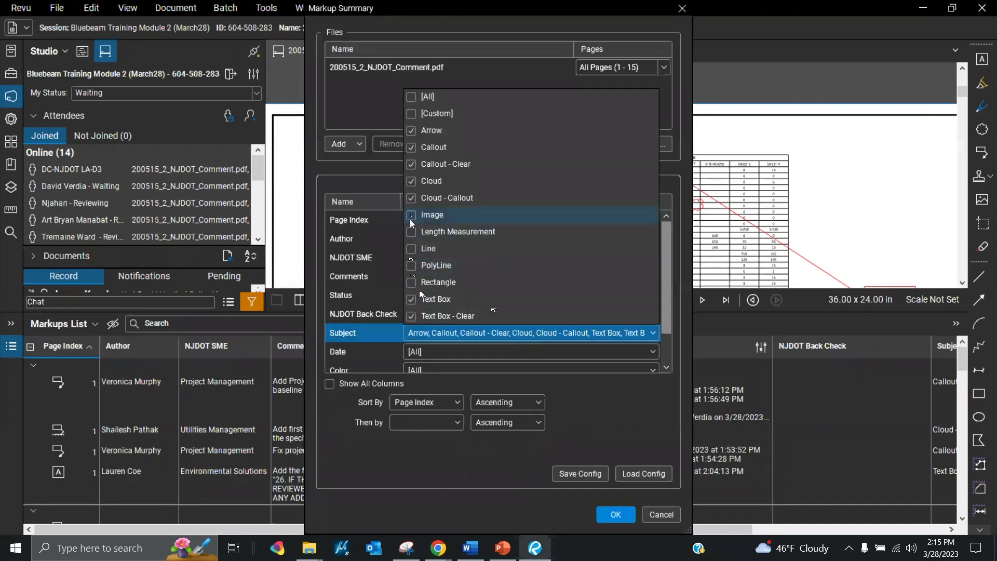
pyautogui.click(410, 184)
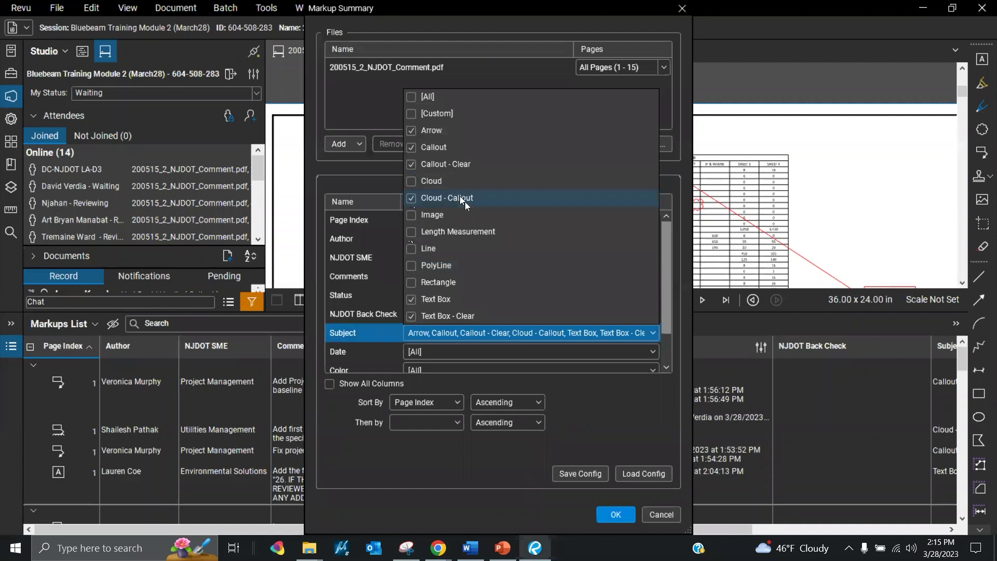
pyautogui.click(417, 132)
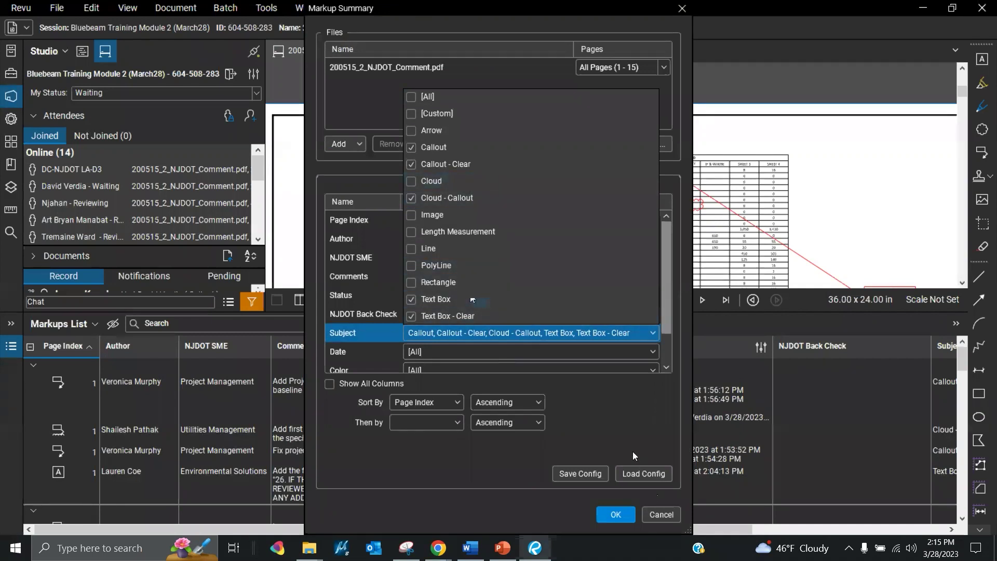
pyautogui.click(625, 436)
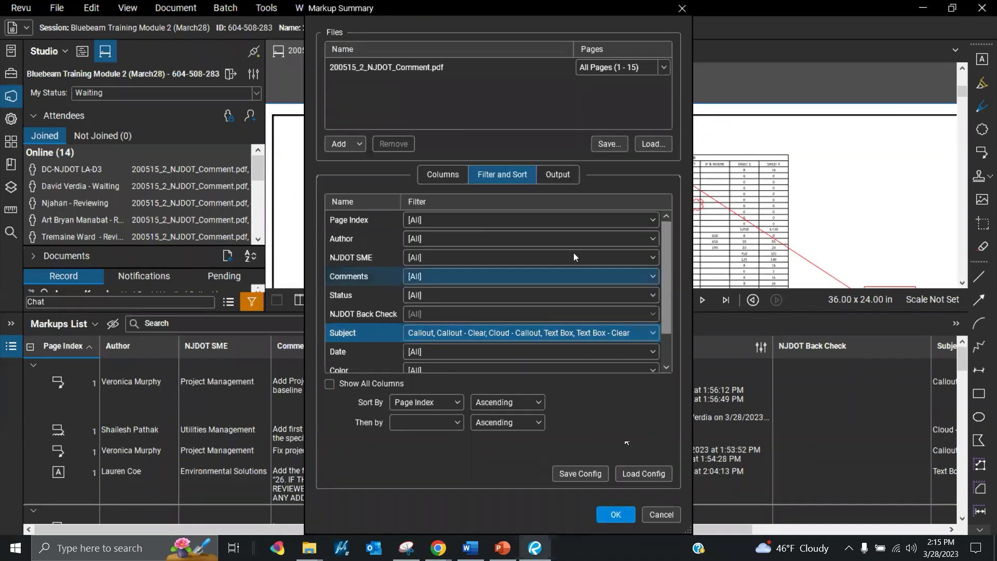
pyautogui.click(557, 174)
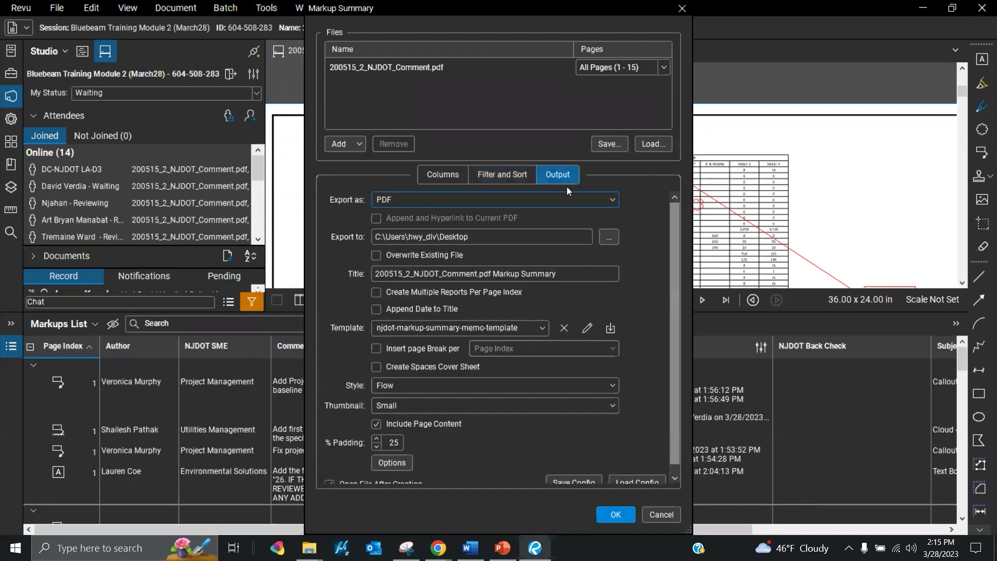
# Generate the PDF markup summary and switch to the new Summary-(2) document
pyautogui.scroll(-1, 611, 414)
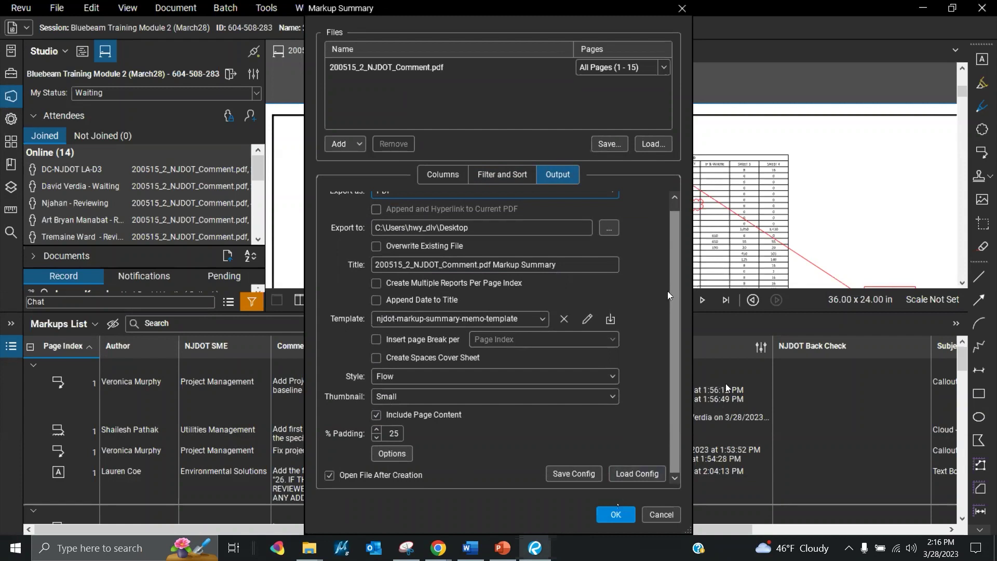
pyautogui.click(661, 514)
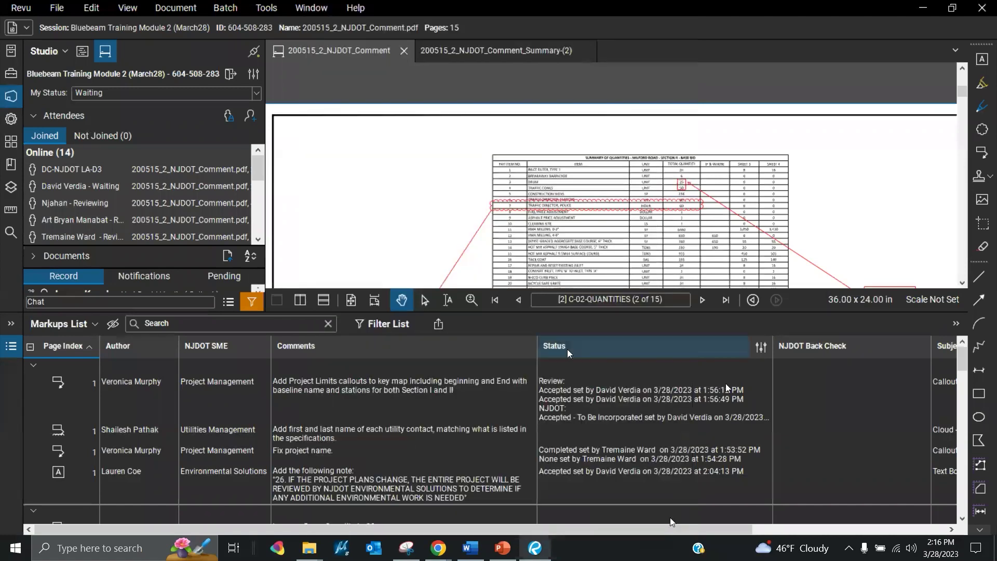
pyautogui.click(513, 57)
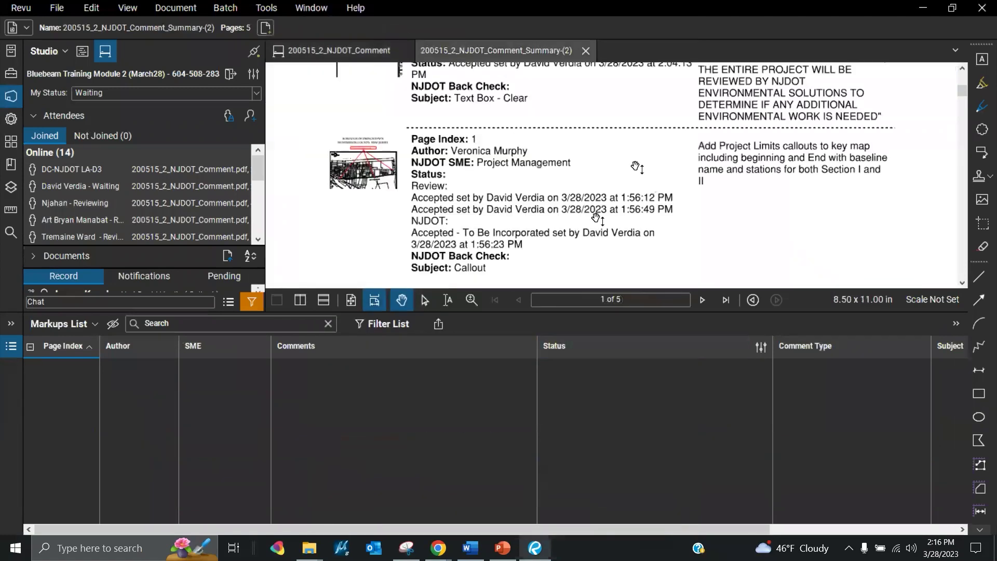
# Collapse the Markups List and scroll through the summary memorandum pages
pyautogui.doubleClick(572, 313)
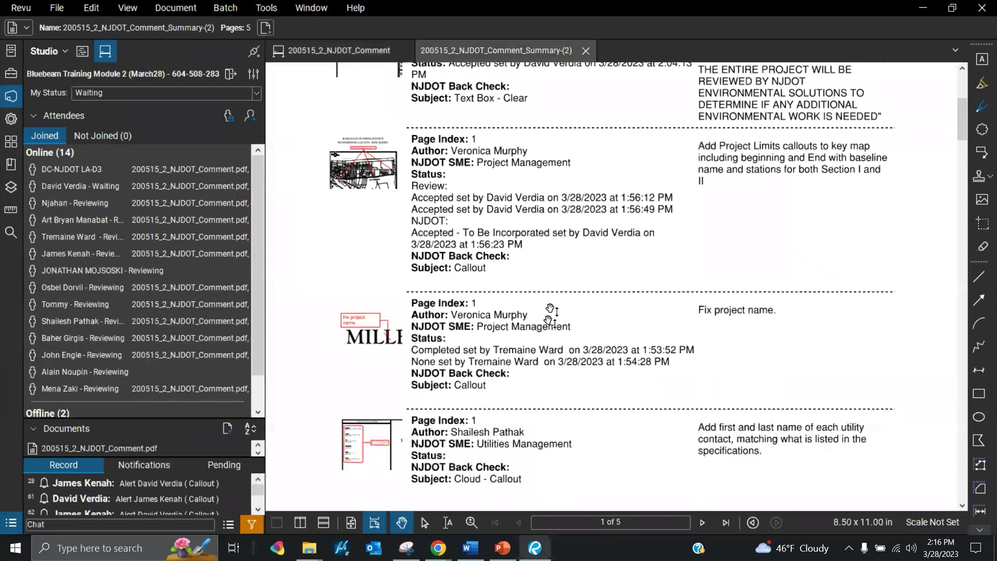
pyautogui.scroll(-3, 551, 311)
pyautogui.scroll(-5, 562, 301)
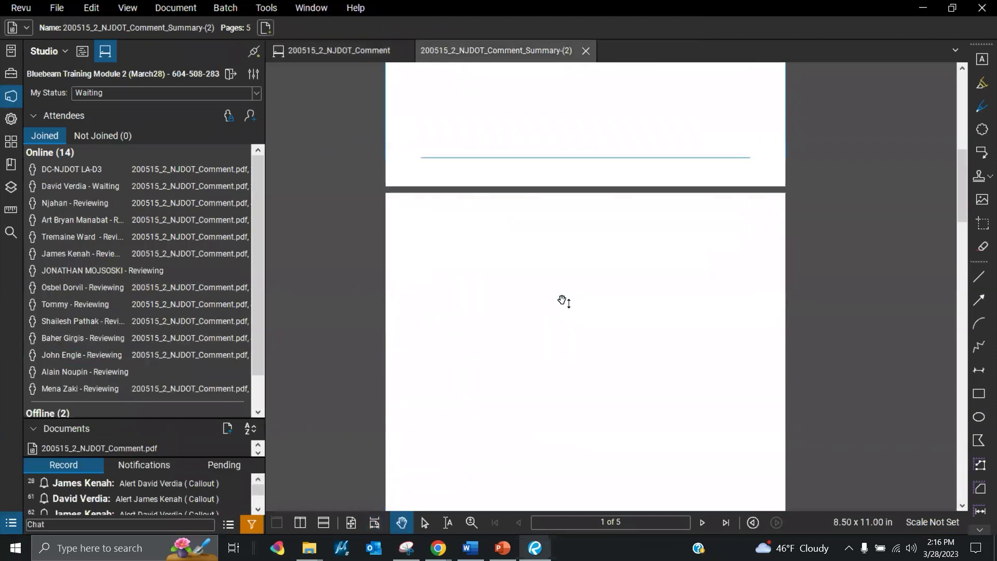
pyautogui.scroll(-2, 563, 301)
pyautogui.scroll(-1, 565, 301)
pyautogui.scroll(1, 566, 302)
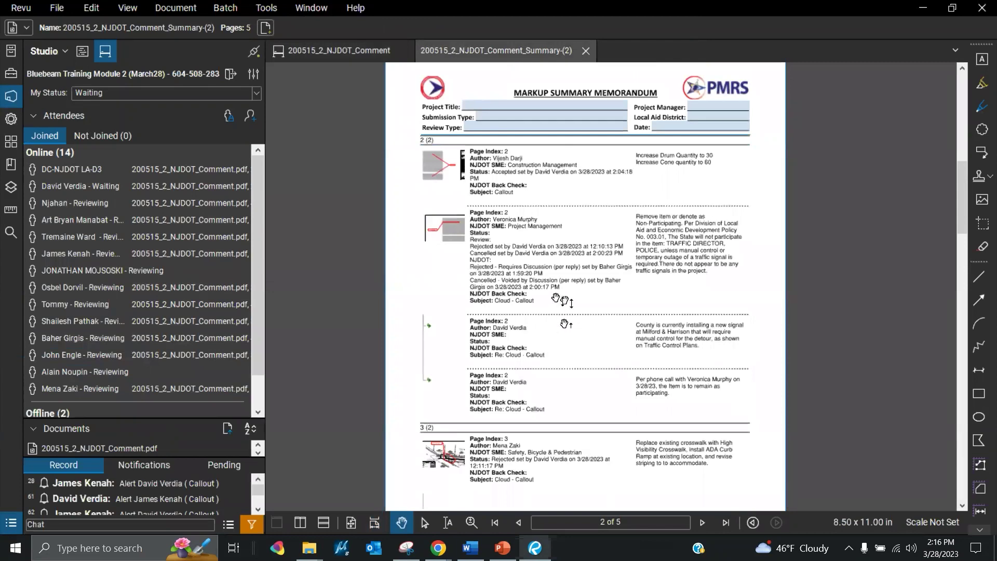
pyautogui.scroll(3, 555, 298)
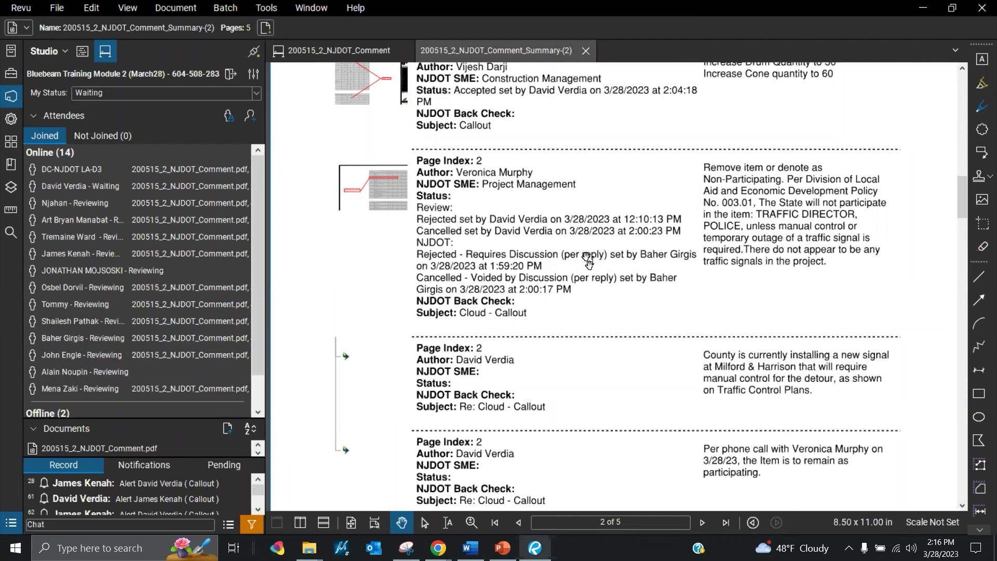
pyautogui.press('ctrl')
pyautogui.click(379, 203)
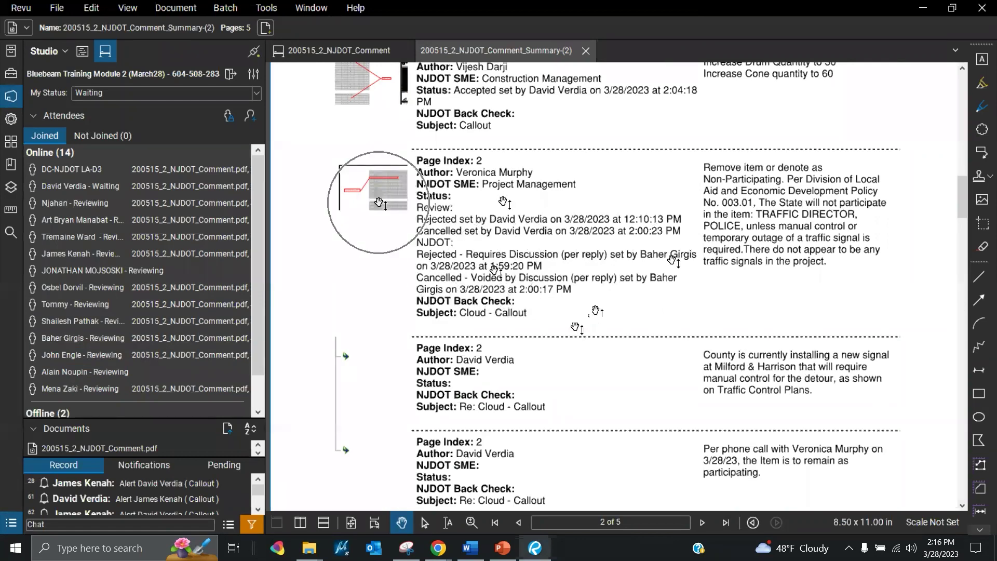
pyautogui.click(379, 203)
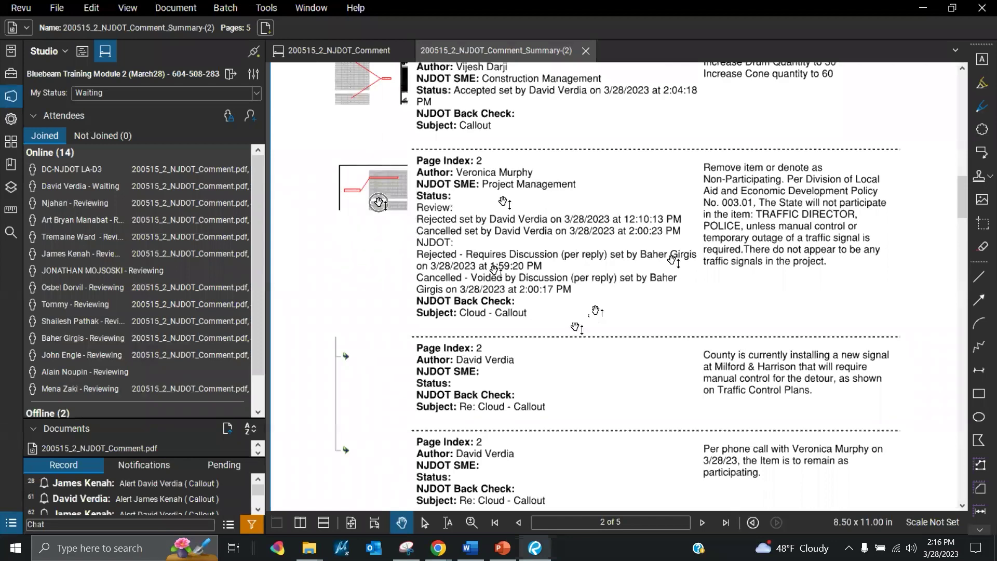
pyautogui.scroll(2, 379, 203)
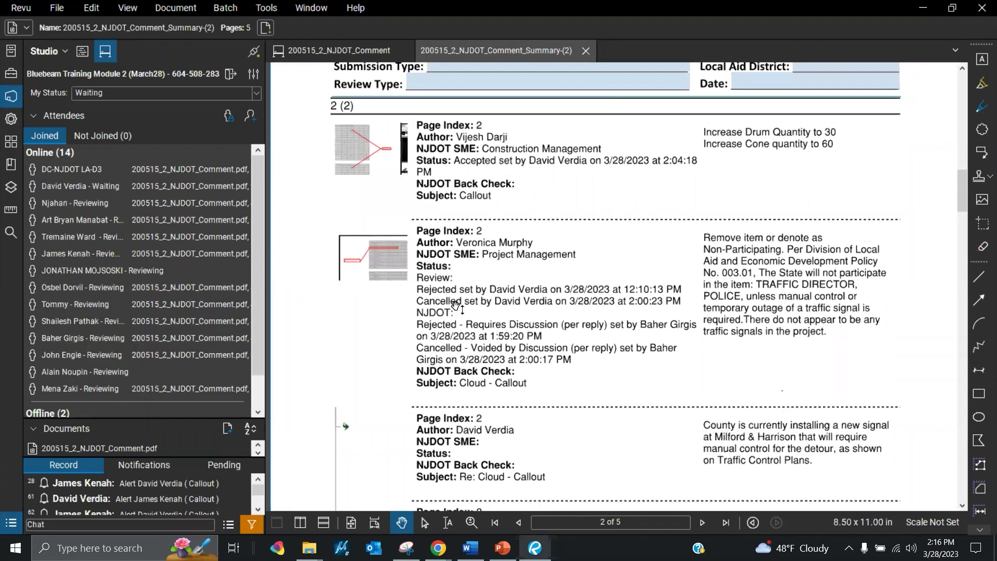
pyautogui.scroll(2, 781, 400)
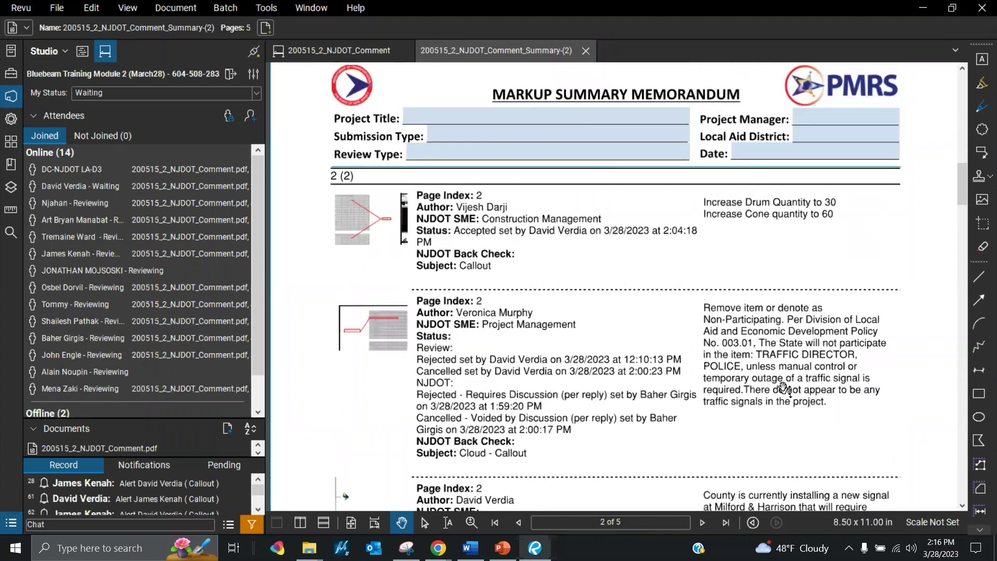
# Step through the memo's Project Title, Project Manager, Local Aid District and Date fields, then reopen the Markups List
pyautogui.click(566, 115)
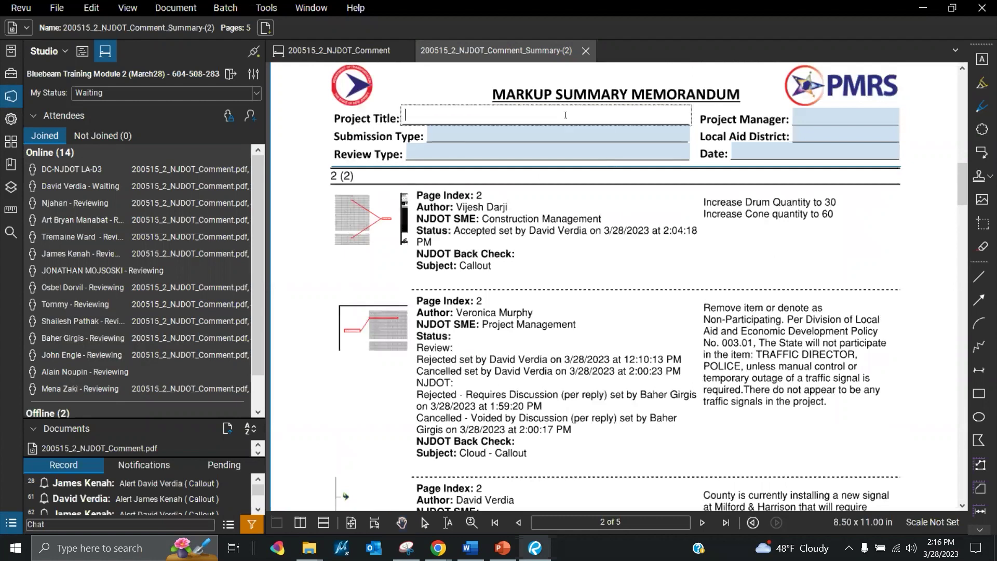
pyautogui.click(542, 132)
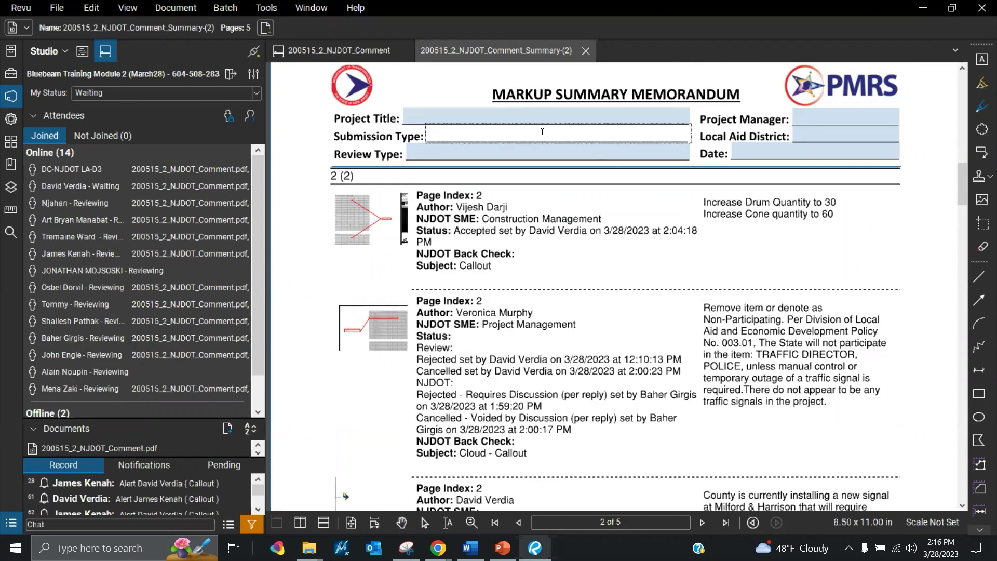
pyautogui.click(810, 114)
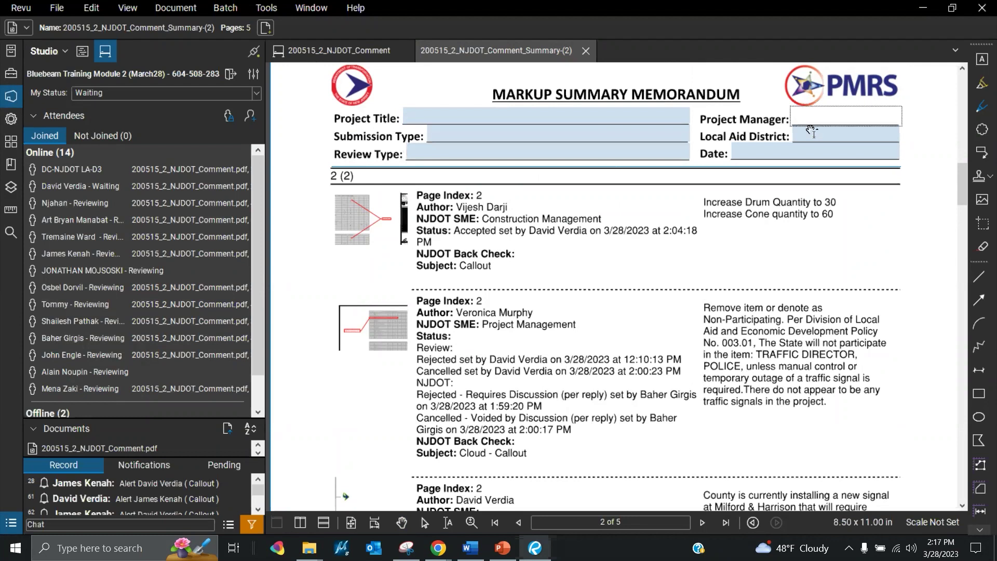
pyautogui.click(813, 136)
pyautogui.click(809, 153)
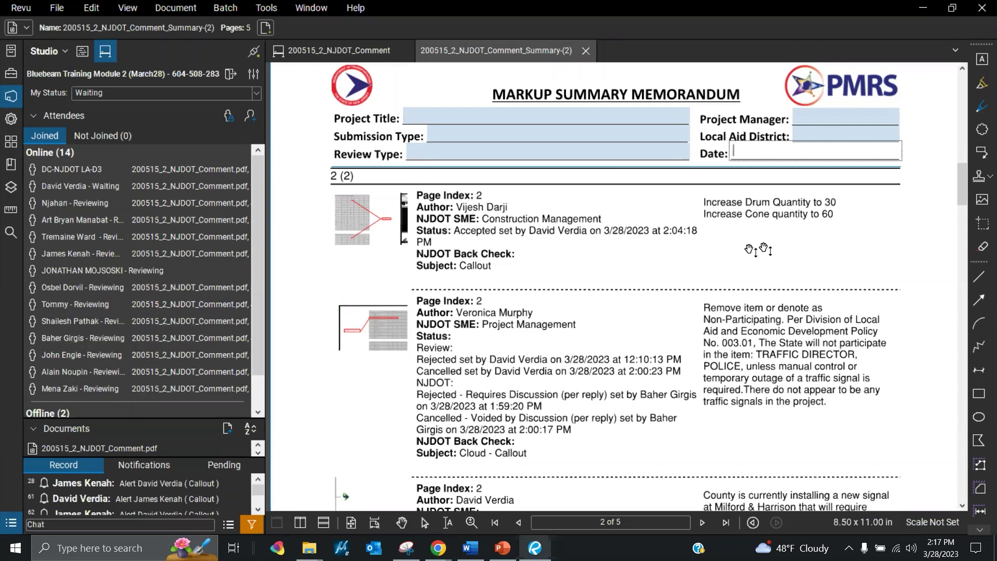
pyautogui.click(605, 534)
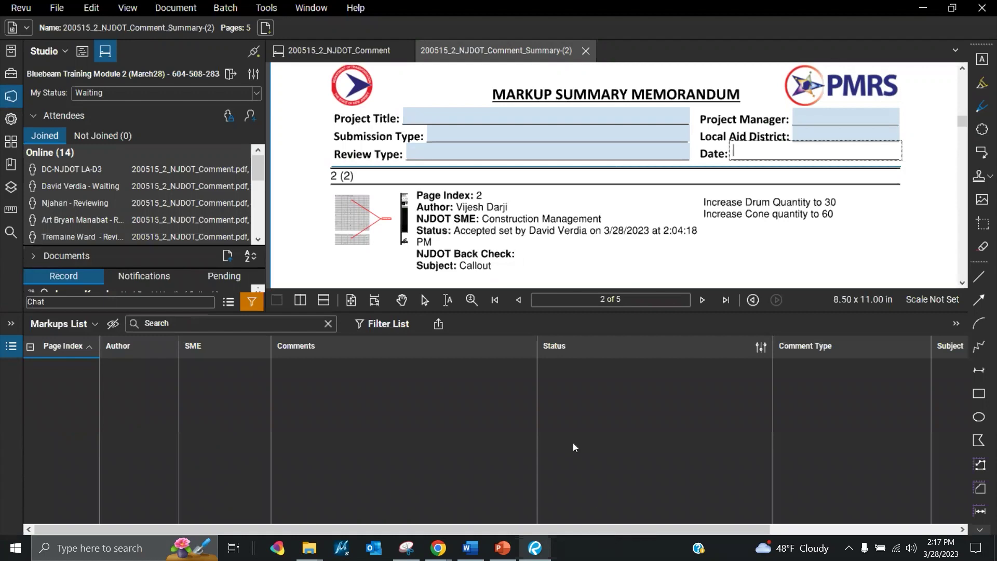
# Close the summary PDF, give the drawing more height, narrow Status and widen the NJDOT Back Check column
pyautogui.click(586, 50)
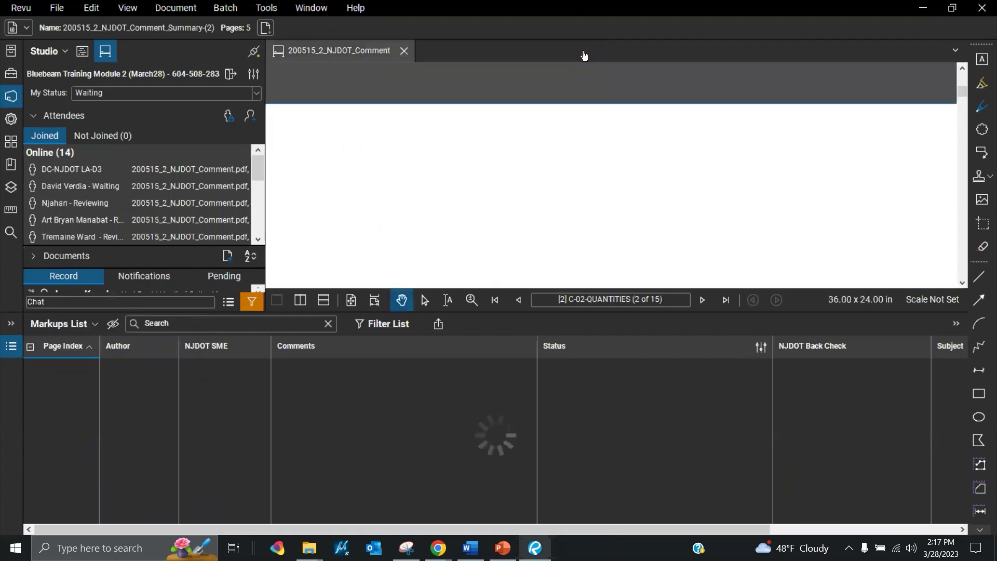
pyautogui.moveTo(707, 312); pyautogui.dragTo(715, 380)
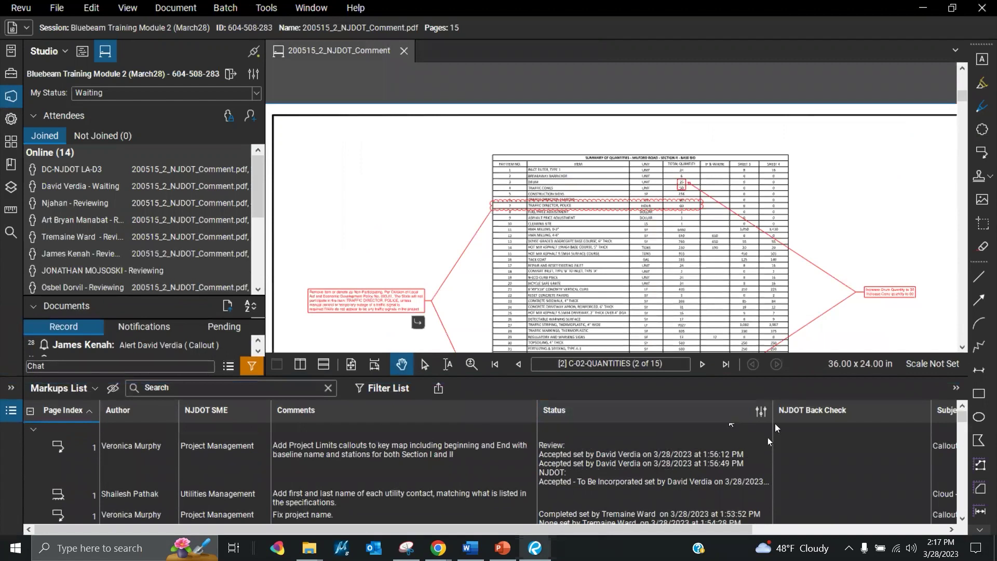
pyautogui.moveTo(773, 418); pyautogui.dragTo(679, 417)
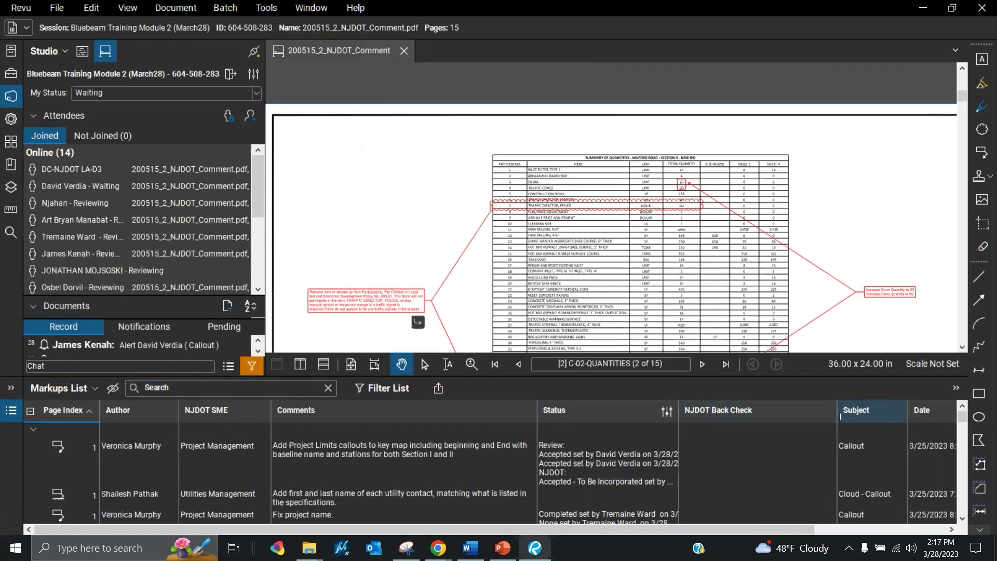
pyautogui.moveTo(838, 416); pyautogui.dragTo(888, 415)
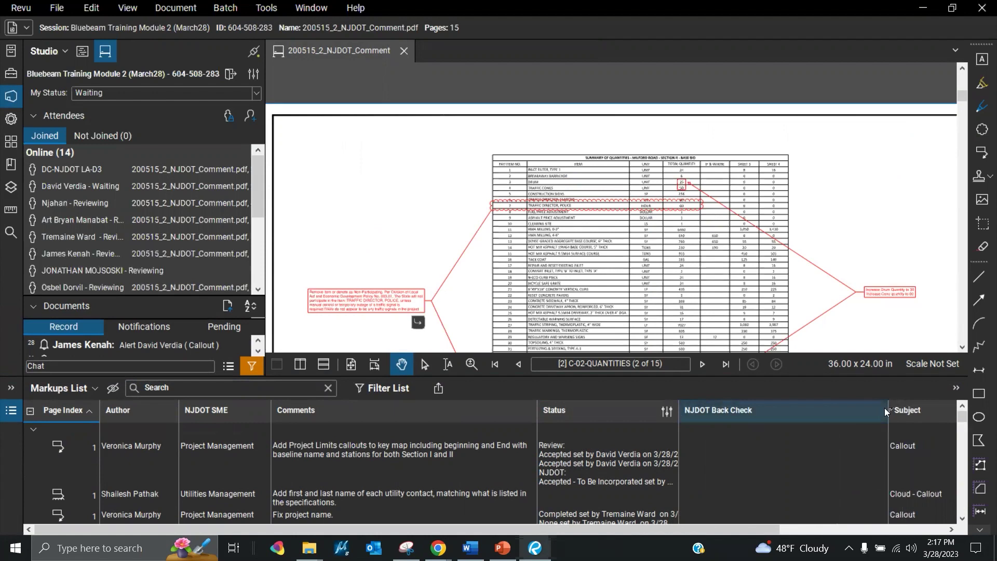
pyautogui.click(751, 462)
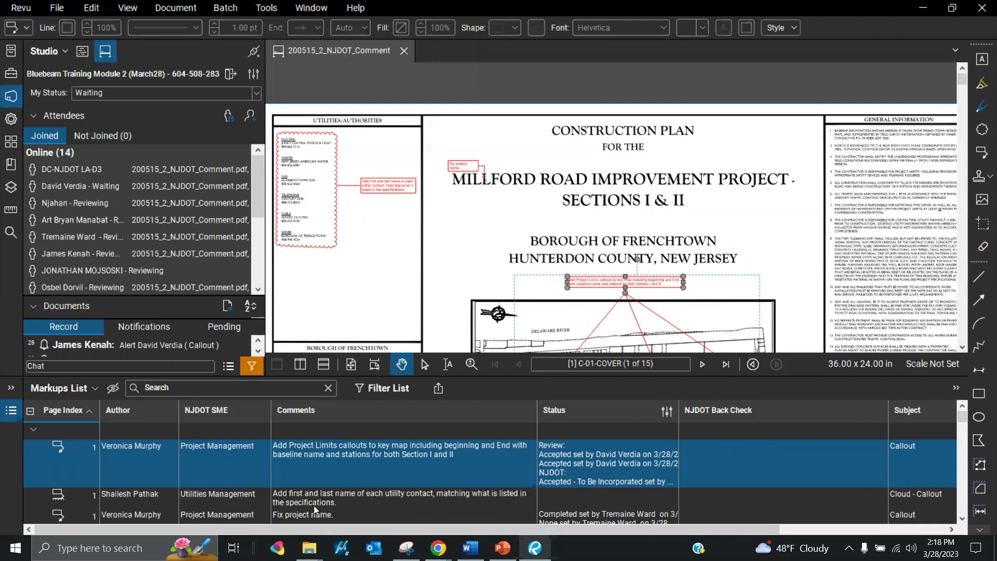
# Sort the markups by Author and filter the list to a single reviewer
pyautogui.click(142, 414)
pyautogui.click(143, 413)
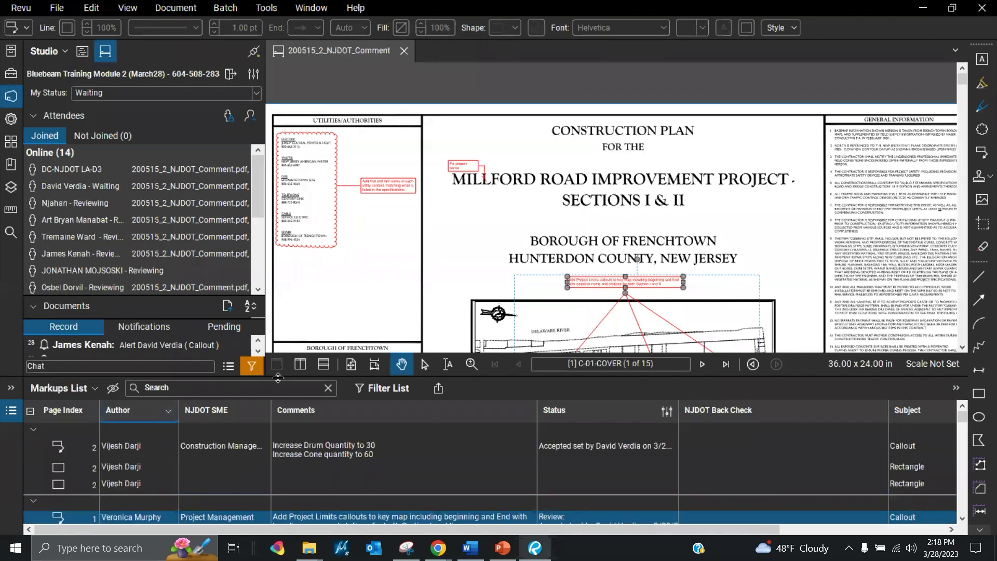
pyautogui.click(388, 388)
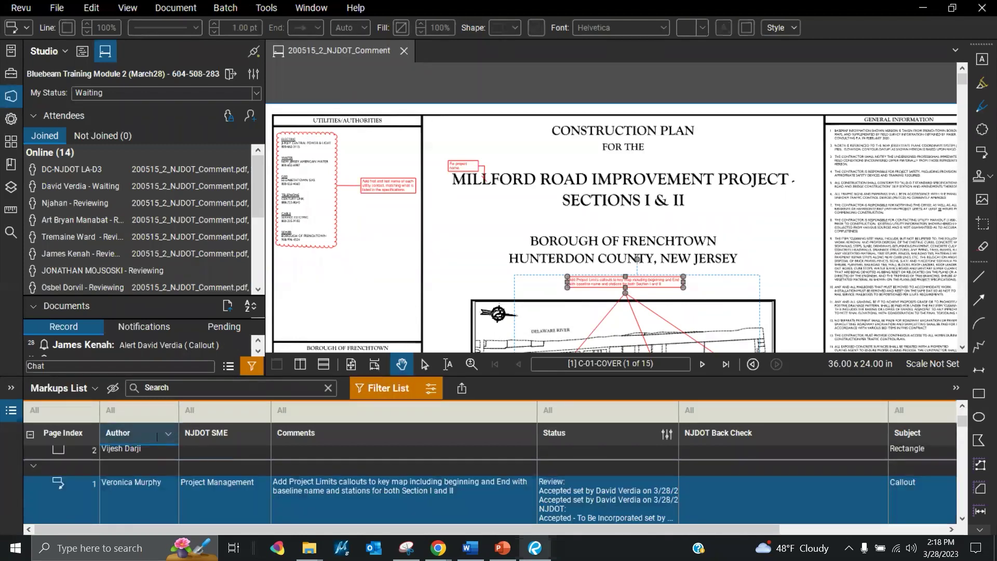
pyautogui.click(154, 416)
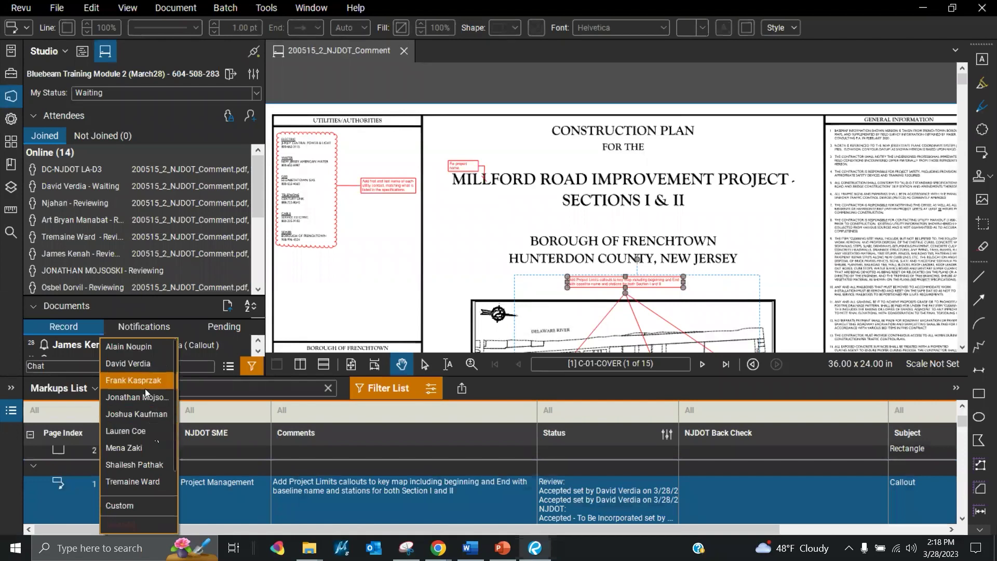
pyautogui.click(142, 364)
pyautogui.click(363, 460)
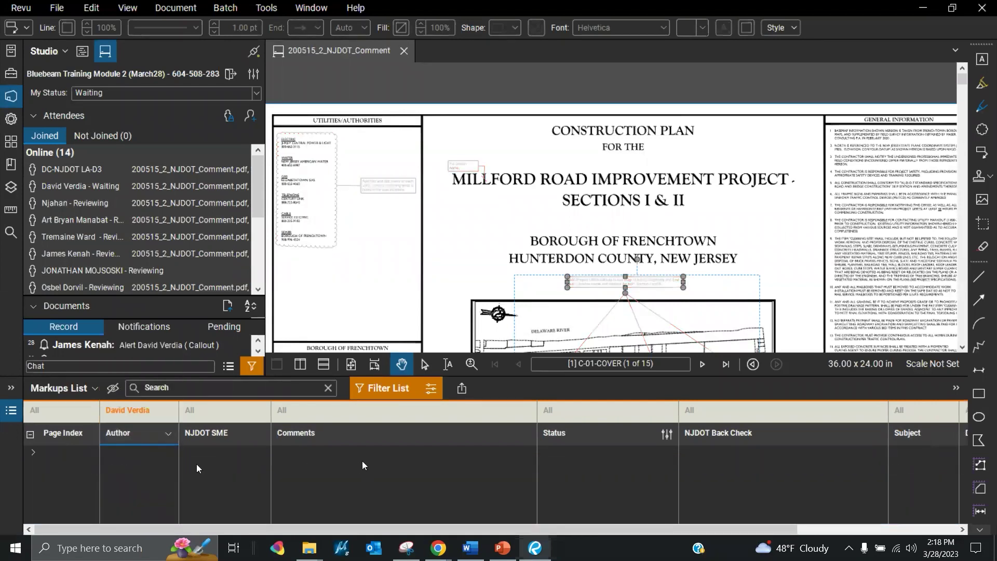
# Select the page-3 Line markup and show its NJDOT Back Check choices
pyautogui.click(33, 451)
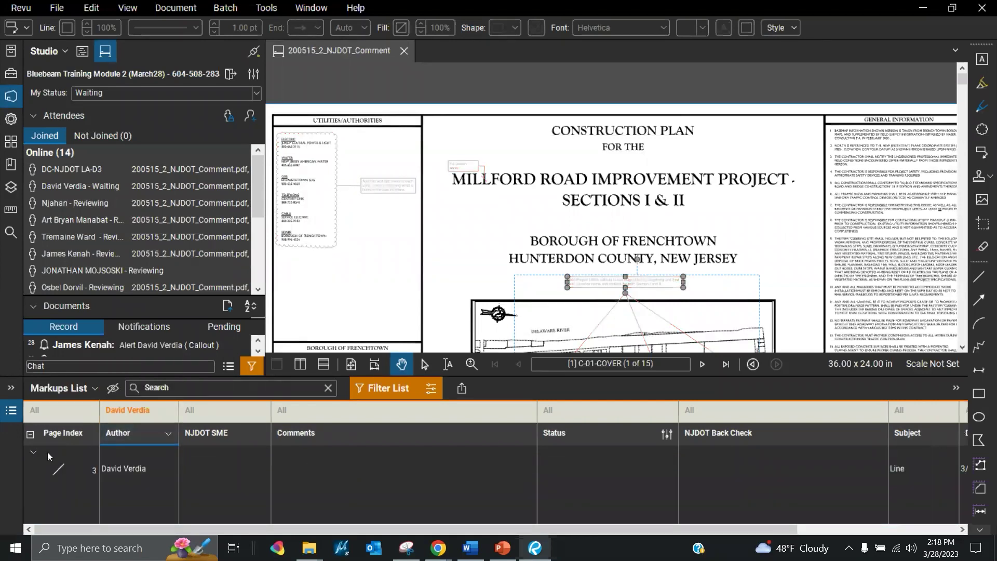
pyautogui.click(128, 471)
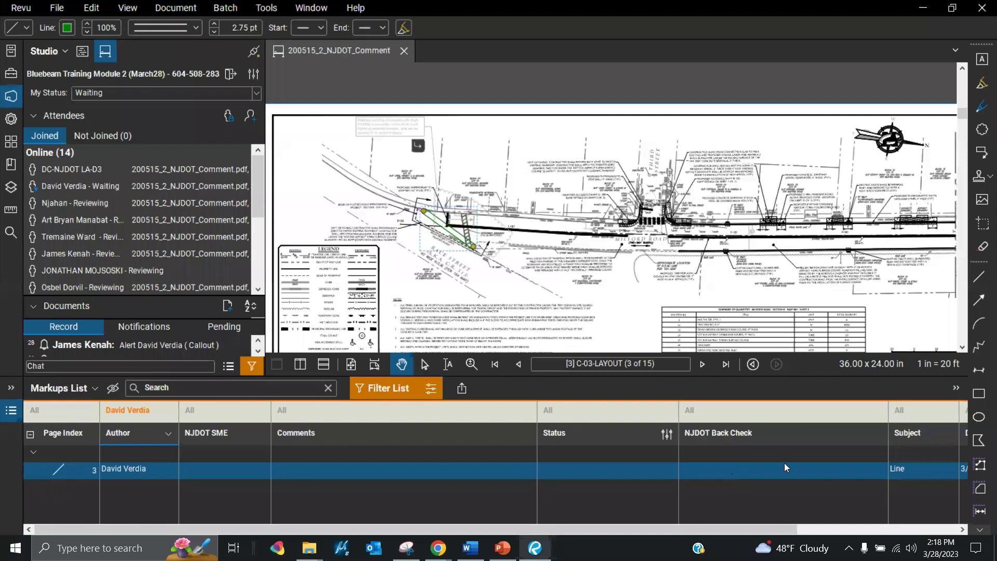
pyautogui.click(733, 472)
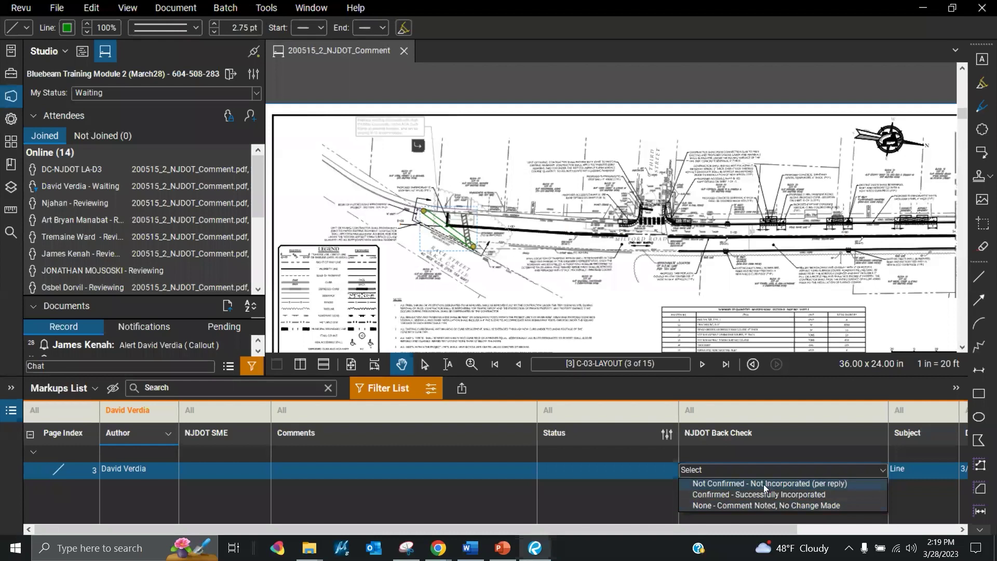
# Show the Line markup's Migration options (Not Confirmed, Confirmed, None) without choosing one
pyautogui.click(573, 474)
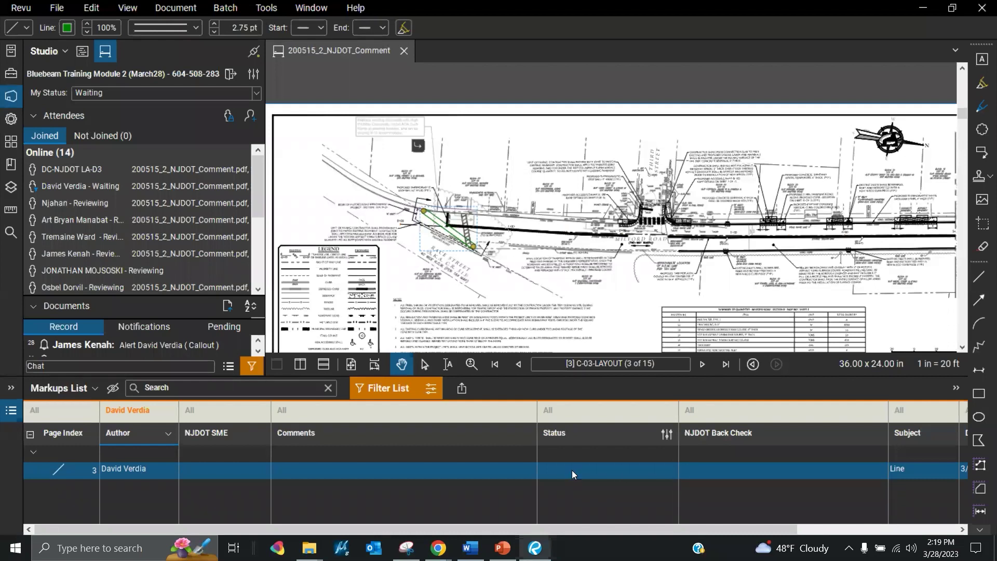
pyautogui.click(581, 471)
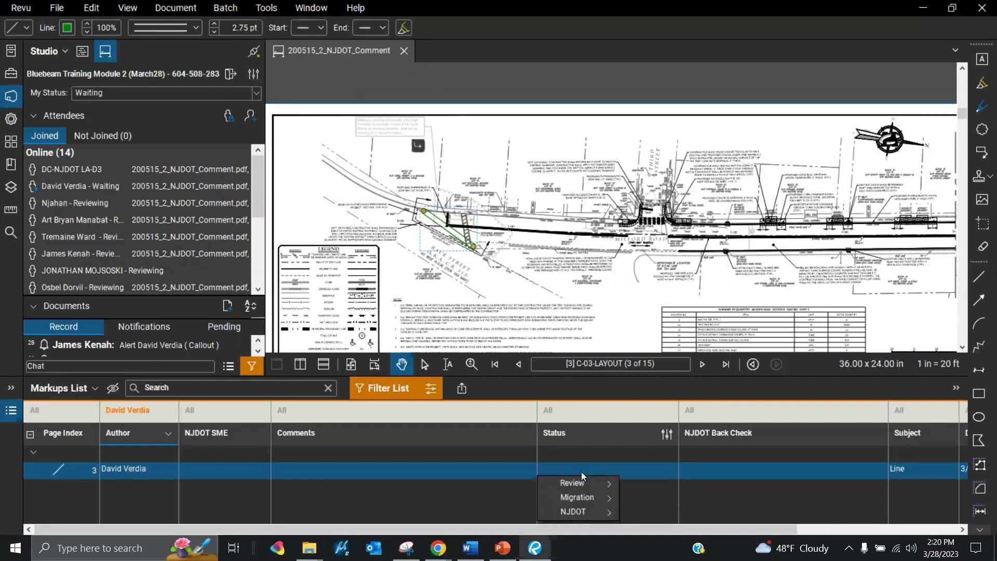
pyautogui.moveTo(605, 502)
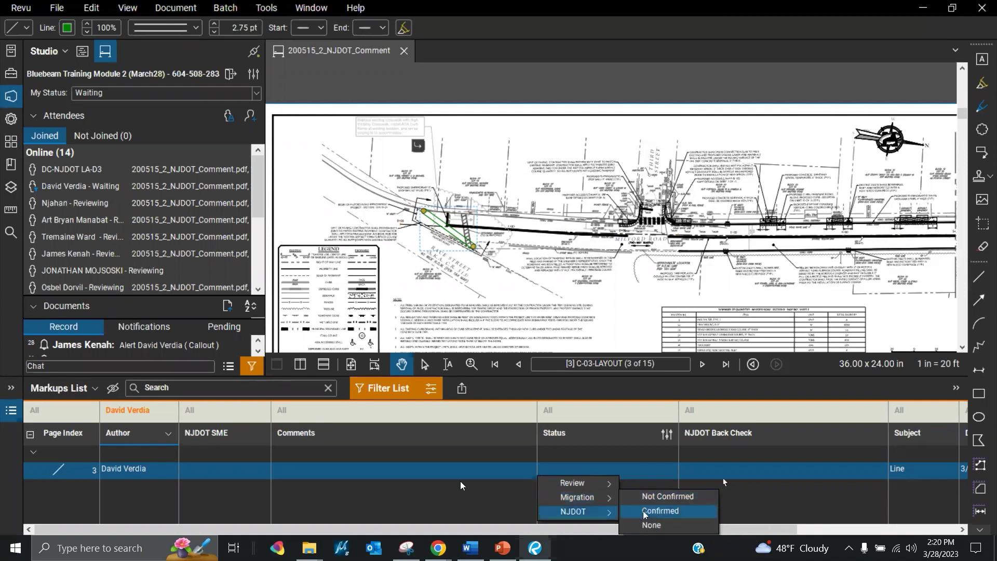
pyautogui.click(138, 415)
# Clear the author filter to show all markups and select the page-4 Right-Of-Way callout
pyautogui.click(140, 410)
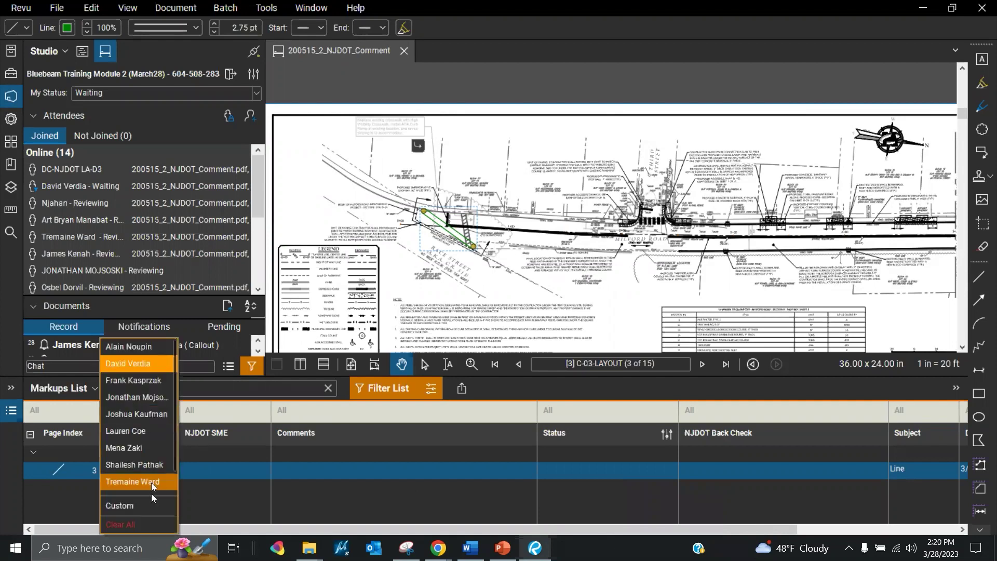
pyautogui.click(141, 524)
pyautogui.click(569, 481)
pyautogui.click(587, 478)
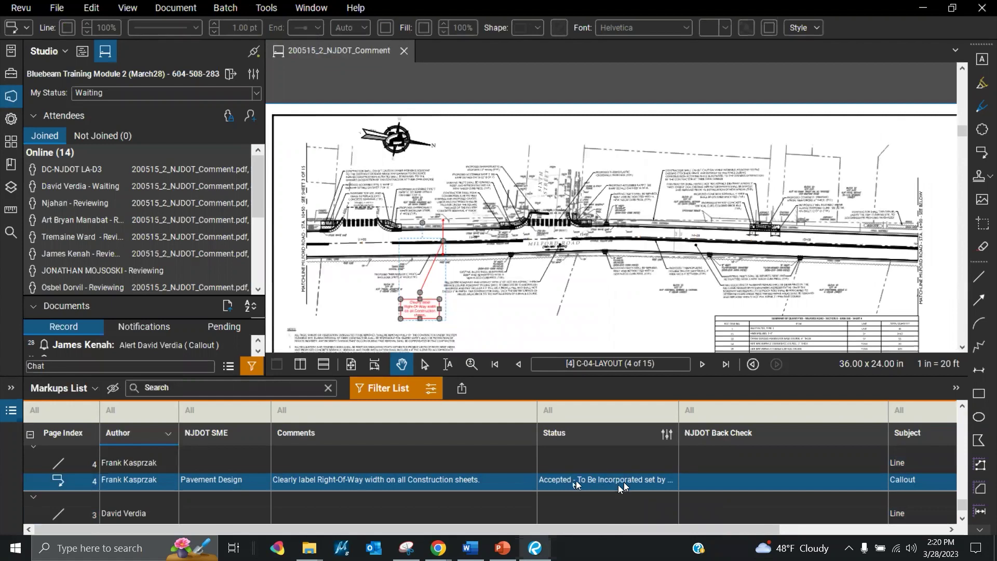
pyautogui.scroll(3, 606, 483)
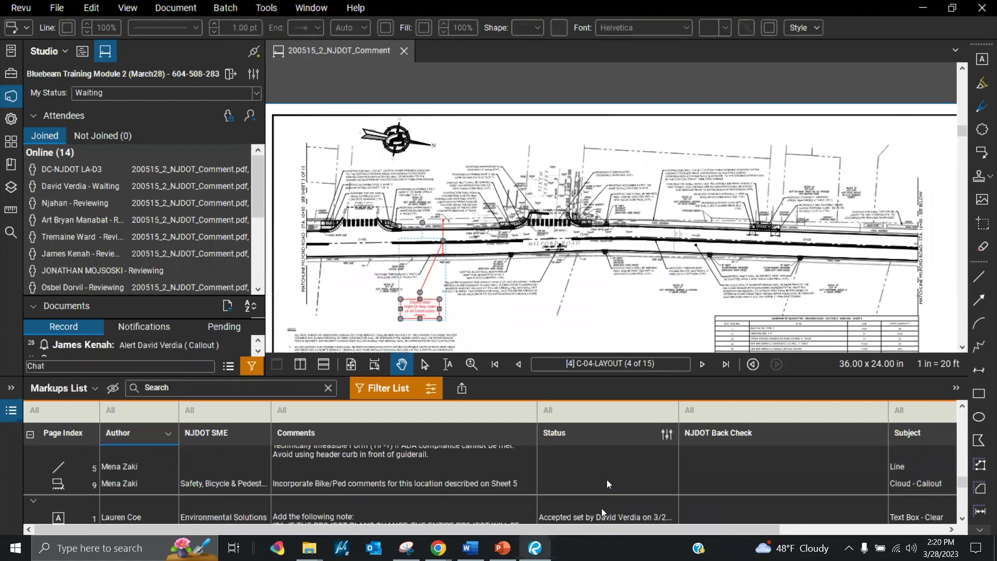
pyautogui.scroll(-1, 606, 479)
# Set the page-1 environmental note Text Box markup's Migration status to Confirmed
pyautogui.click(576, 472)
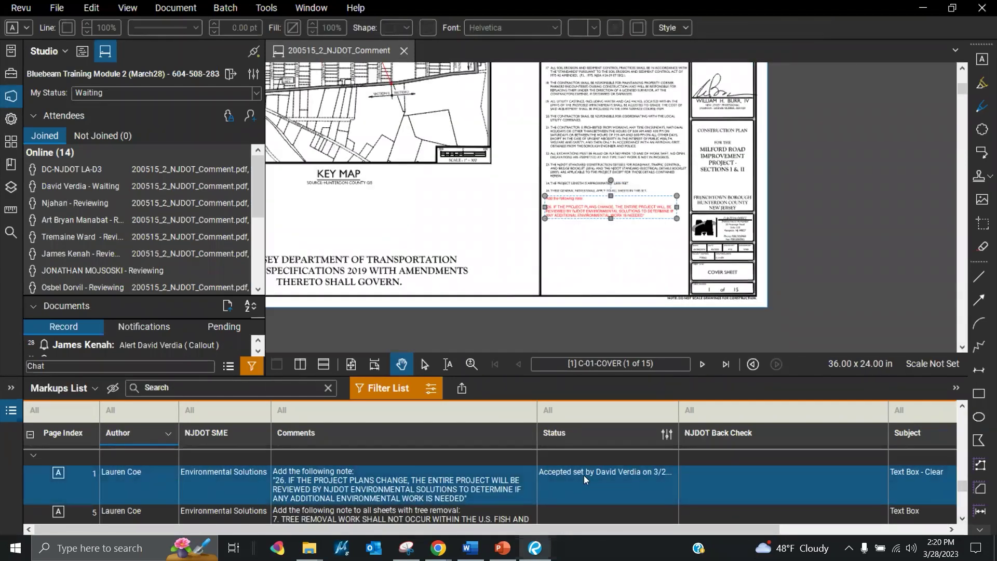
pyautogui.click(583, 475)
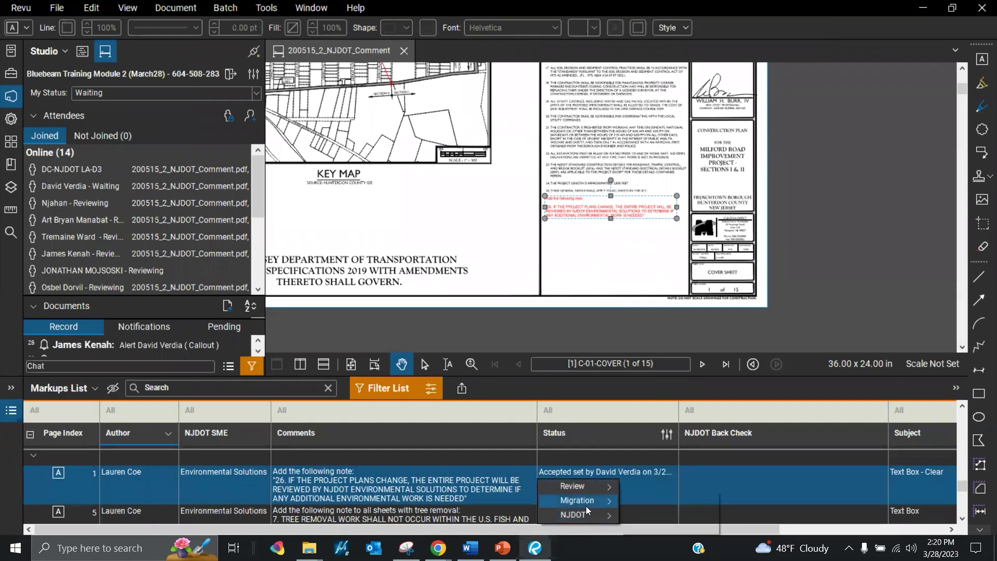
pyautogui.click(649, 509)
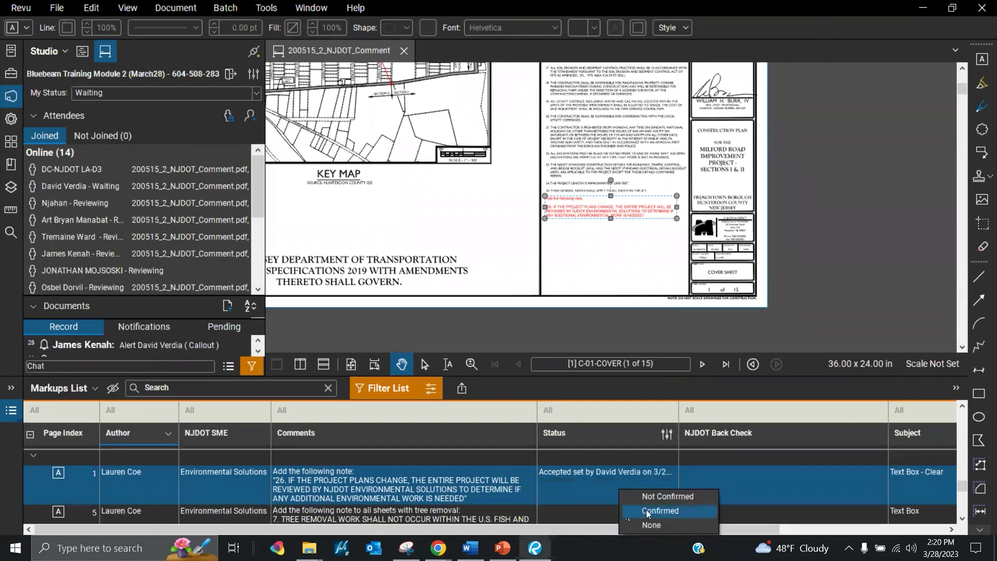
pyautogui.click(574, 492)
pyautogui.click(567, 472)
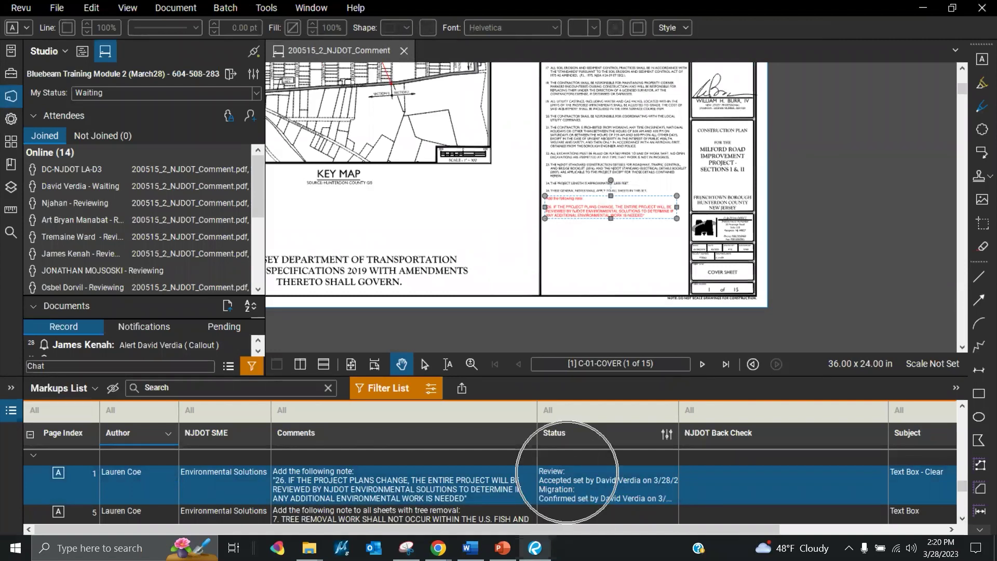
pyautogui.click(579, 491)
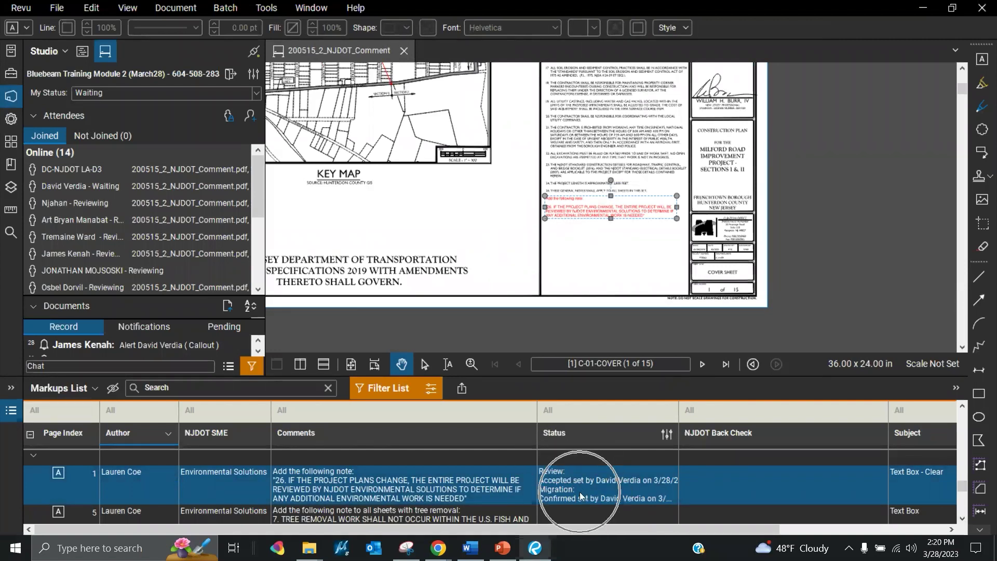